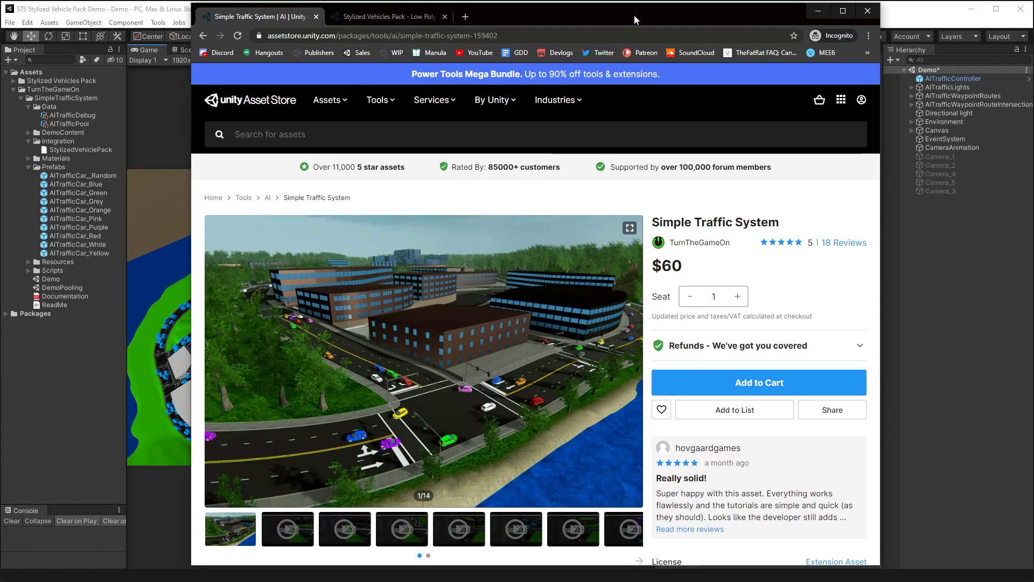
# View the Stylized Vehicles Pack - Low Poly store page, and return to the Unity editor.
pyautogui.click(387, 16)
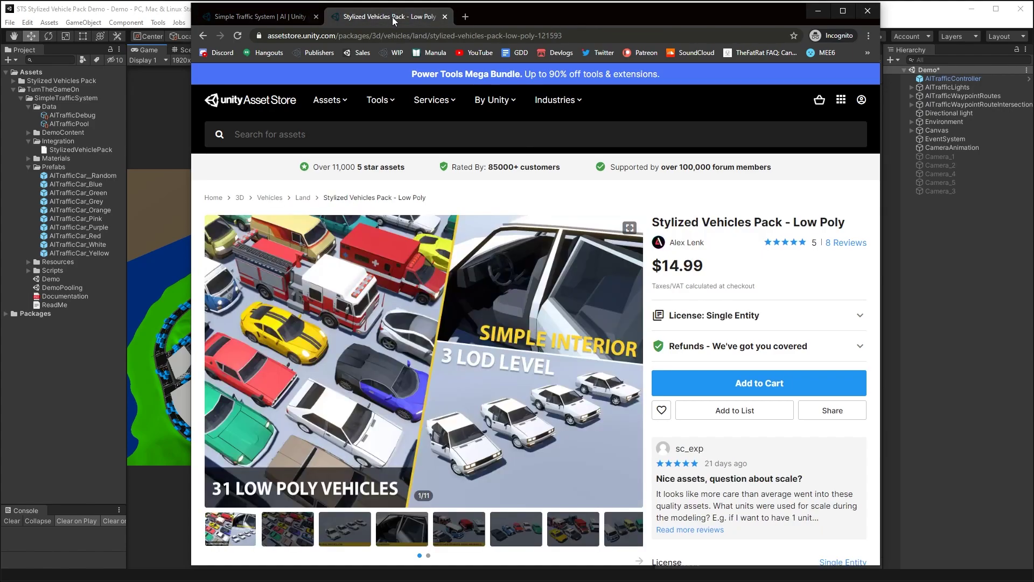
pyautogui.click(818, 11)
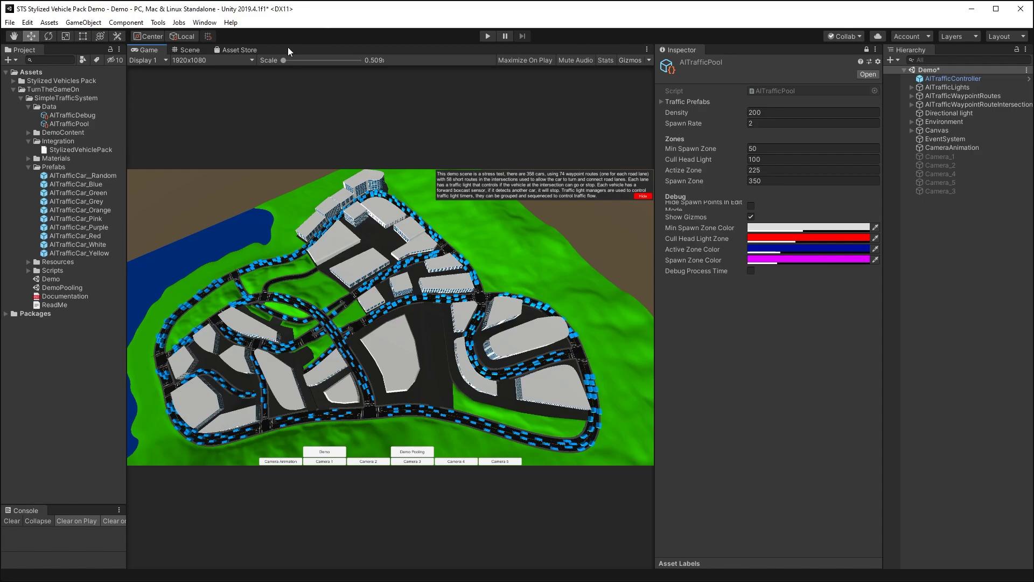
# Locate the StylizedVehiclePack package in SimpleTrafficSystem's Integration folder and preview its import contents without importing.
pyautogui.click(29, 90)
pyautogui.click(62, 98)
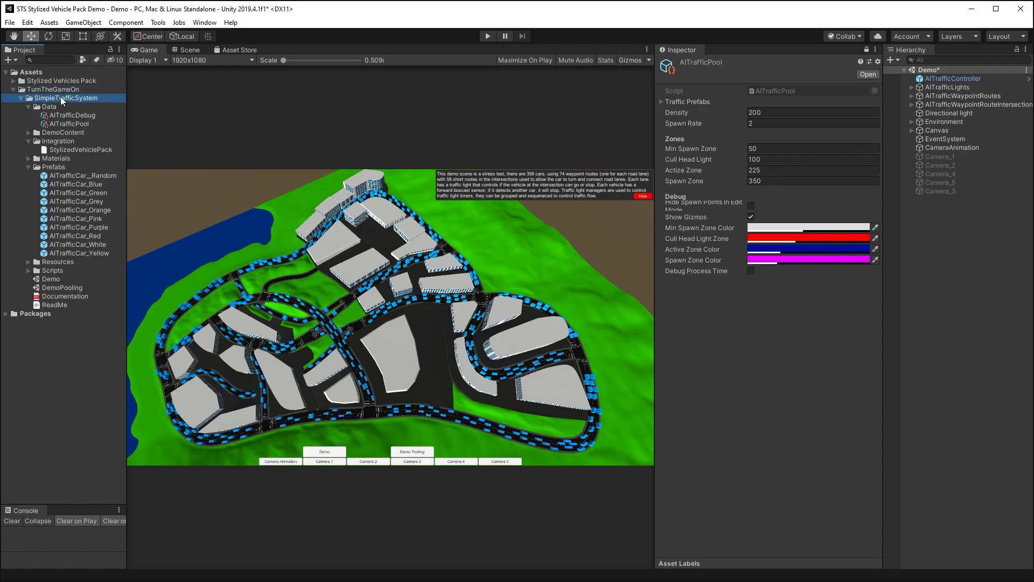
pyautogui.click(57, 141)
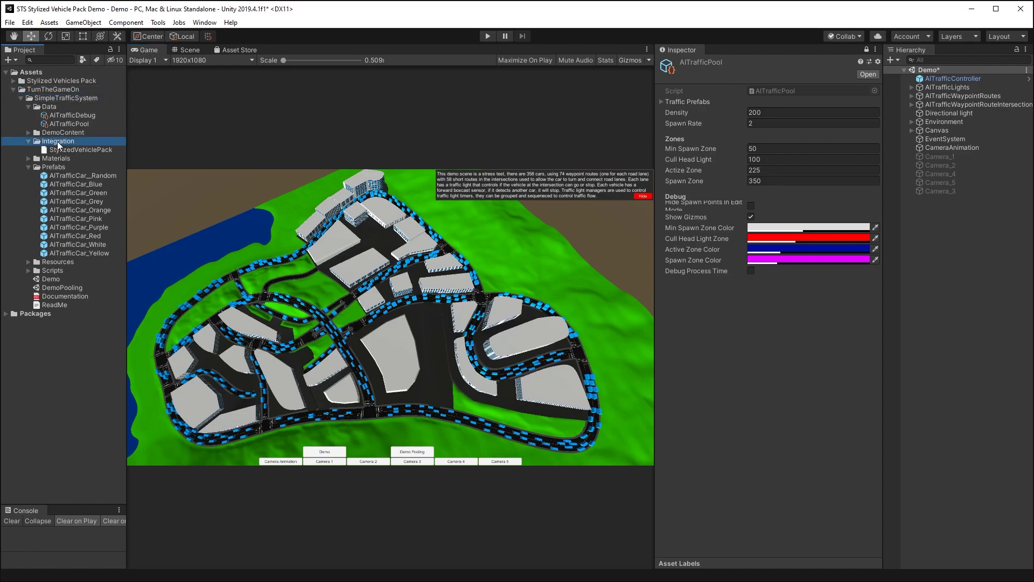
pyautogui.click(82, 149)
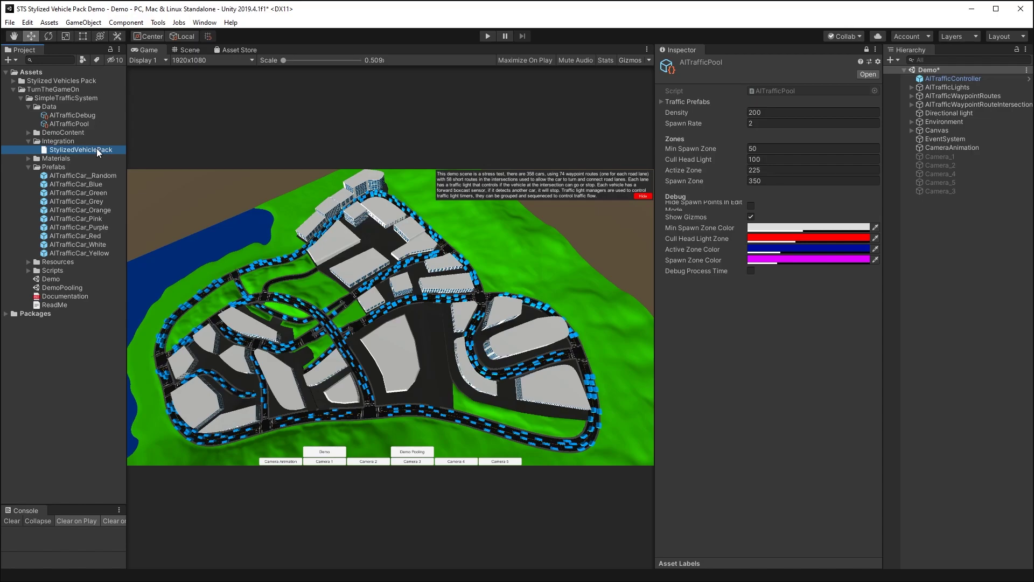
pyautogui.doubleClick(97, 150)
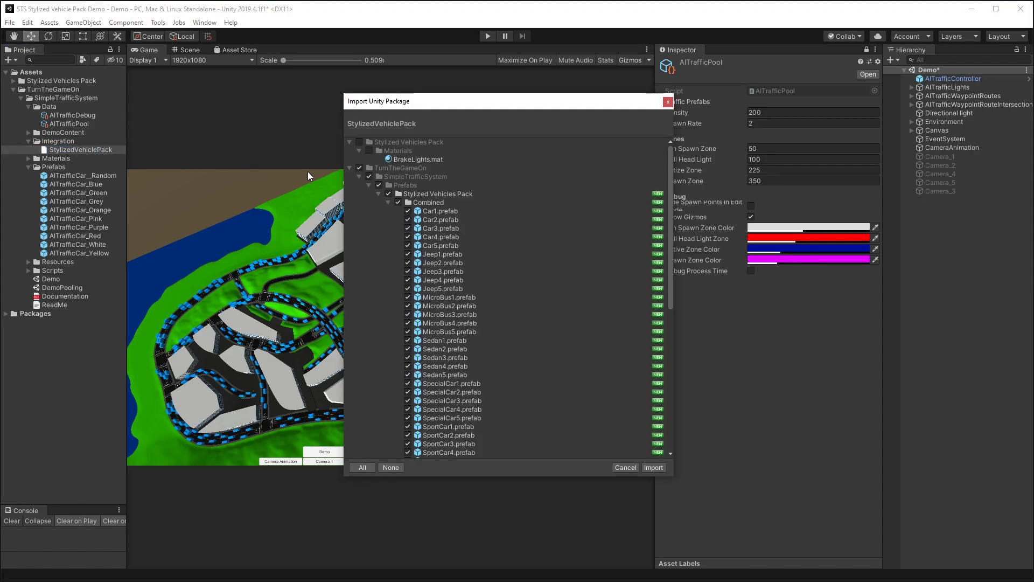
pyautogui.click(668, 102)
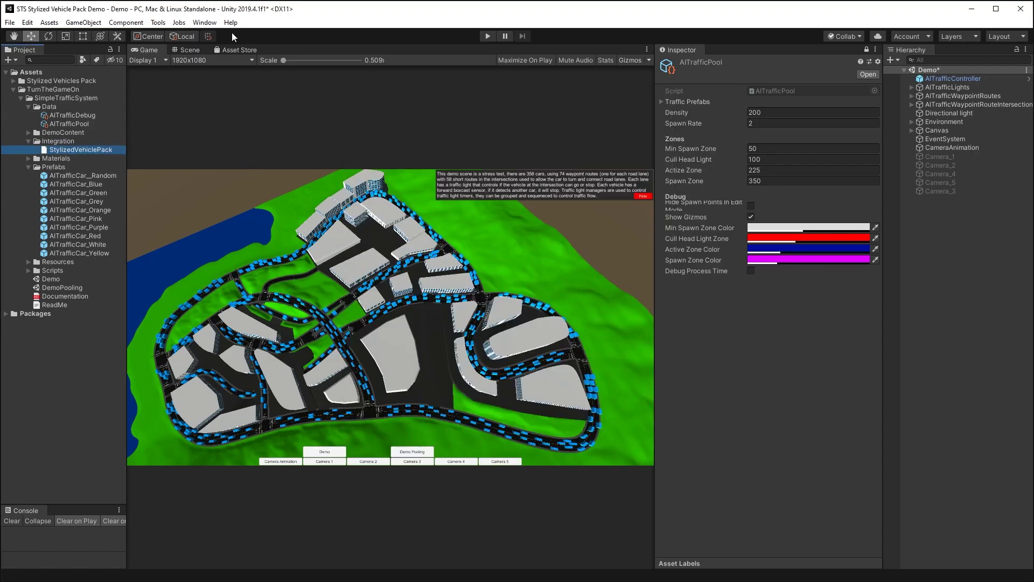
# Open StylizedVehiclePack.unitypackage from the SimpleTrafficSystem Integration folder as a custom package to import.
pyautogui.click(49, 22)
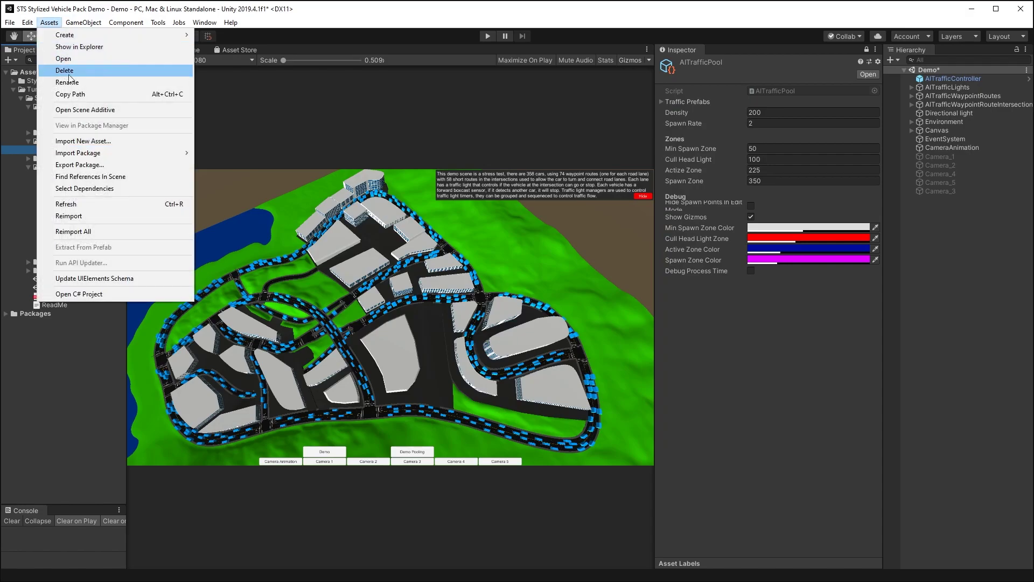
pyautogui.moveTo(139, 154)
pyautogui.click(221, 155)
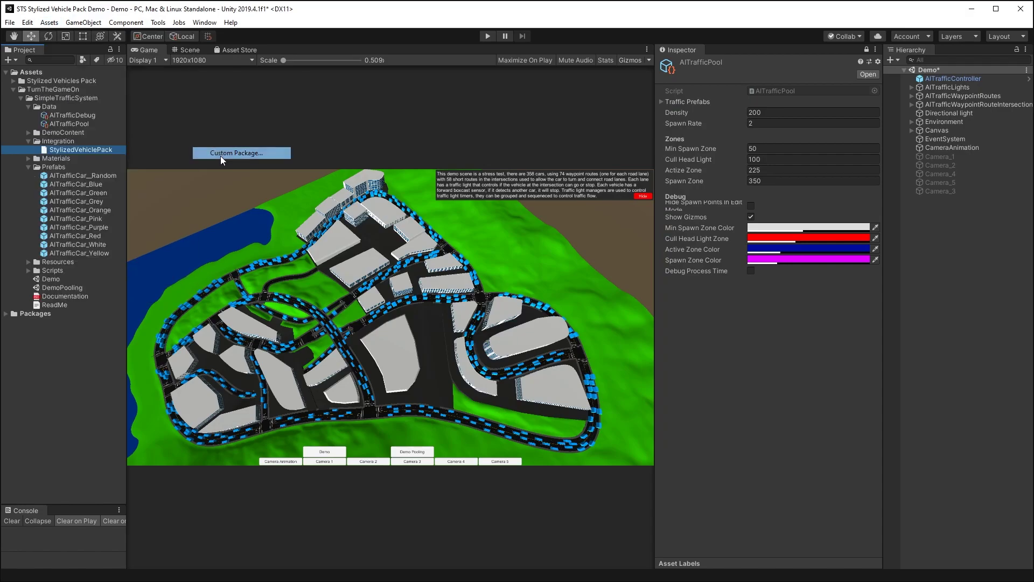
pyautogui.click(651, 111)
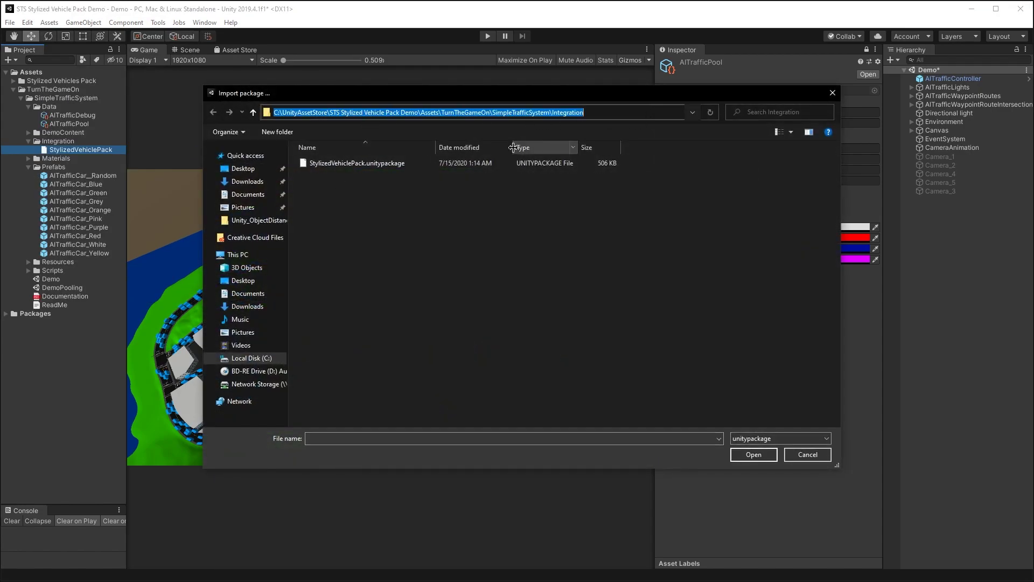
pyautogui.click(355, 163)
pyautogui.click(757, 455)
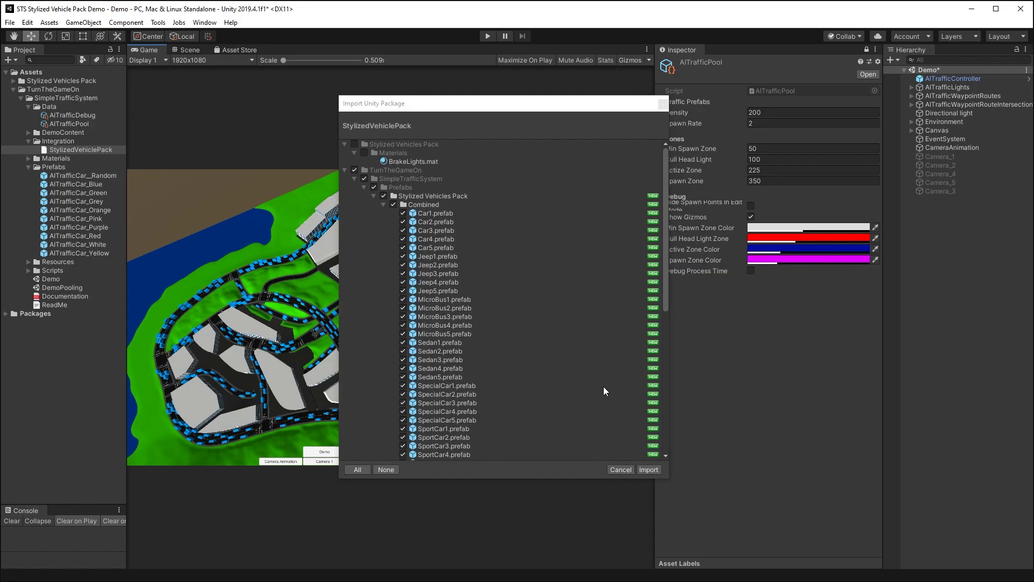
# Review the Combined and Full prefab folders in the package and import all of the preselected items.
pyautogui.scroll(-10, 608, 355)
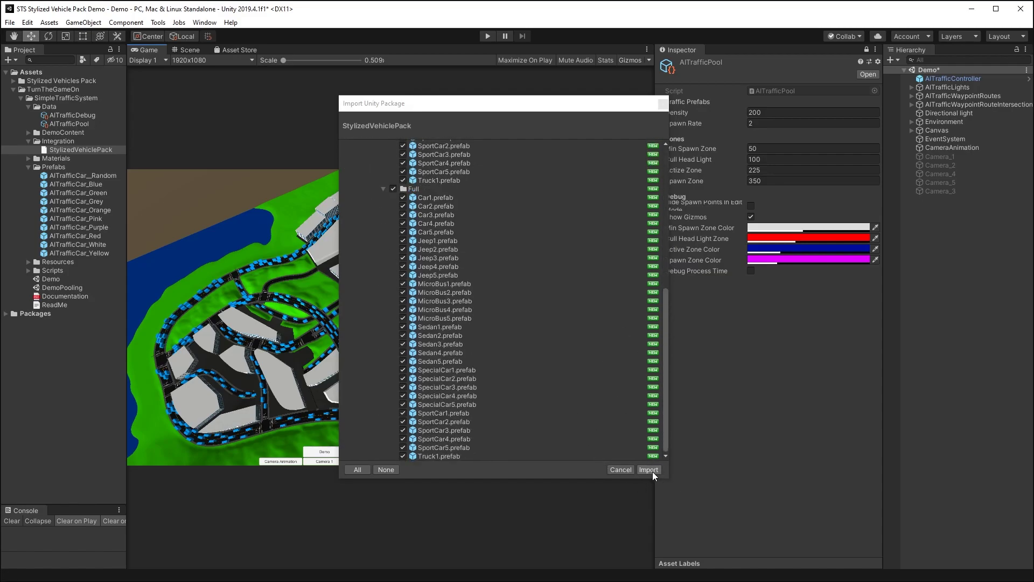
pyautogui.click(382, 189)
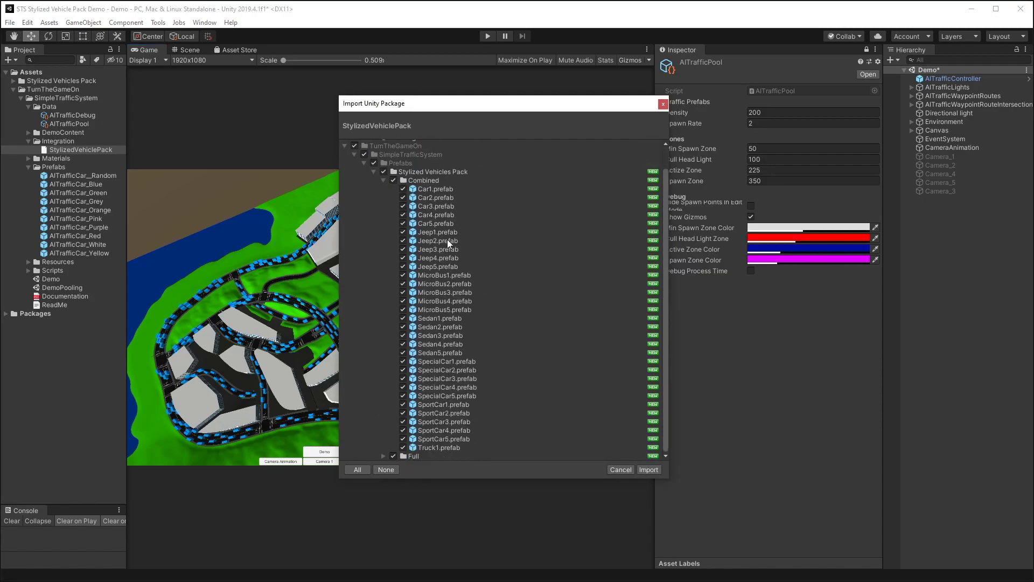
pyautogui.click(382, 180)
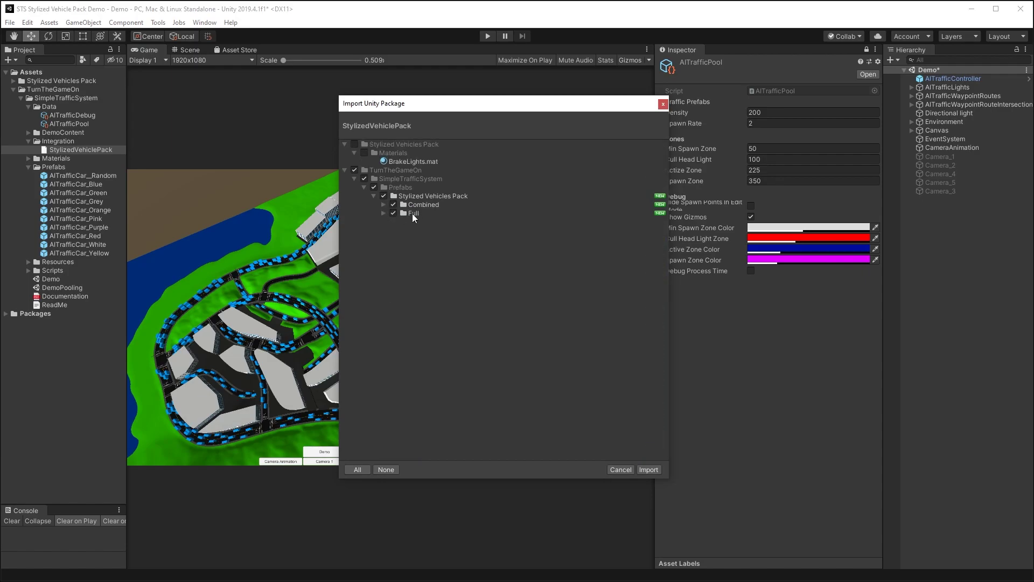
pyautogui.click(642, 469)
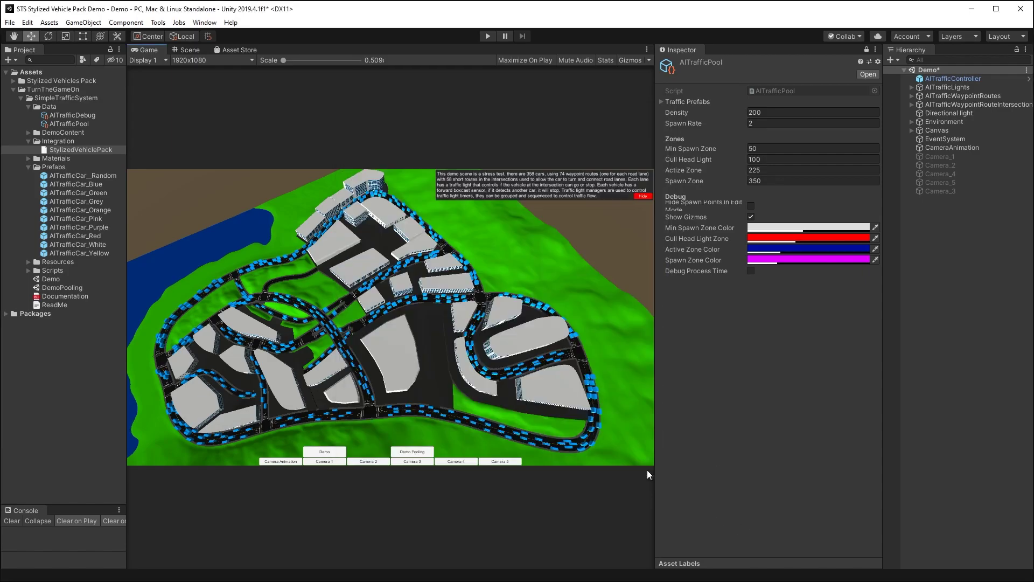
# Open the Car1 prefab from the Combined folder of the imported Stylized Vehicles Pack prefabs.
pyautogui.click(53, 168)
pyautogui.click(30, 175)
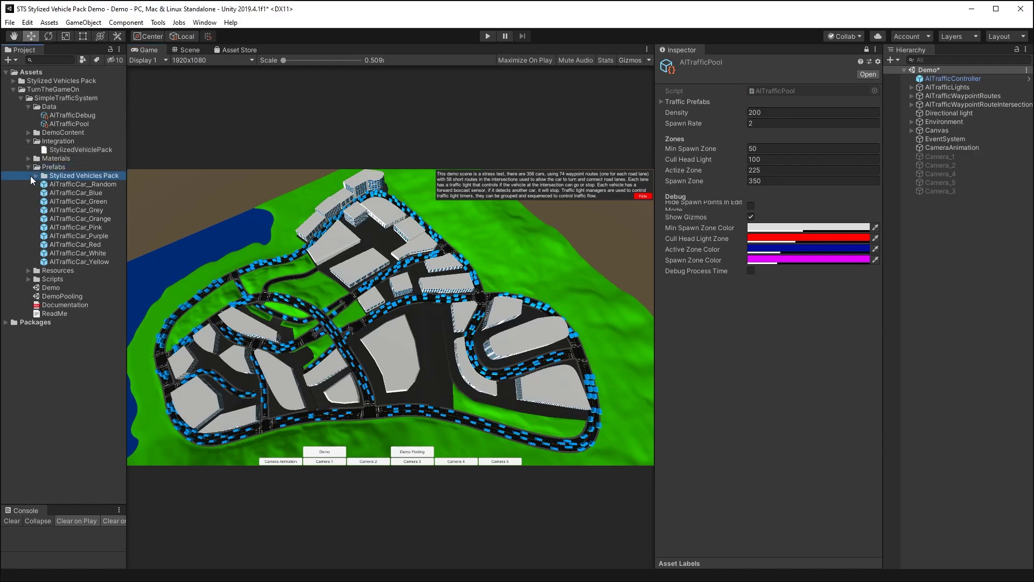
pyautogui.click(34, 175)
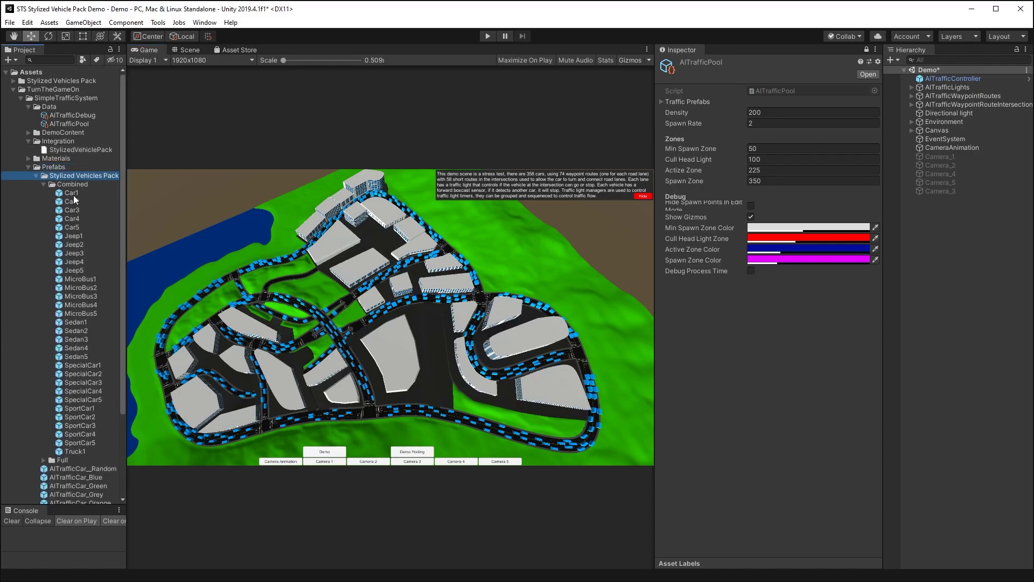
pyautogui.click(71, 192)
pyautogui.doubleClick(76, 195)
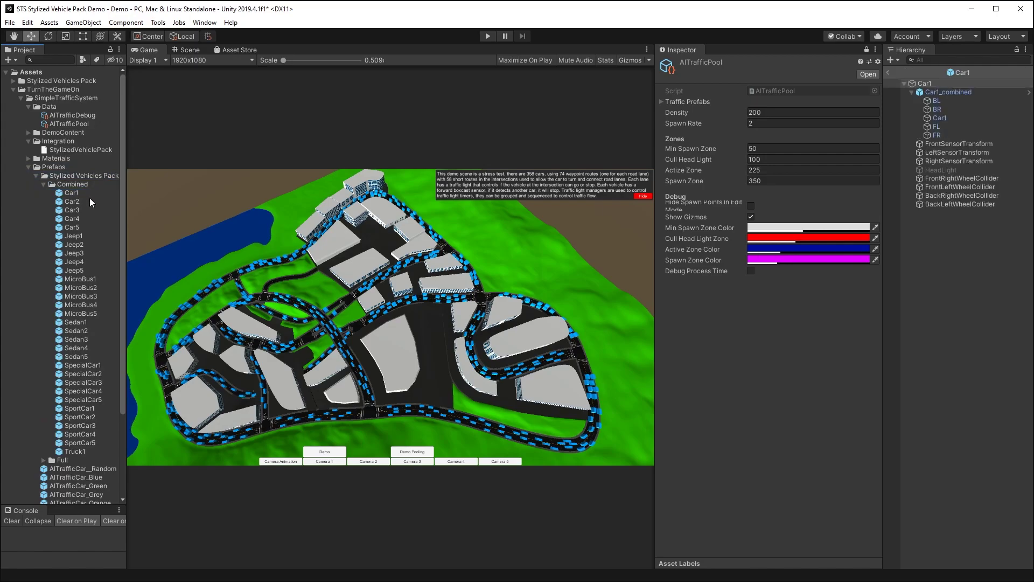
# Examine the combined Car1 prefab's body and wheel meshes in the Scene view, and return to the Demo scene.
pyautogui.click(932, 92)
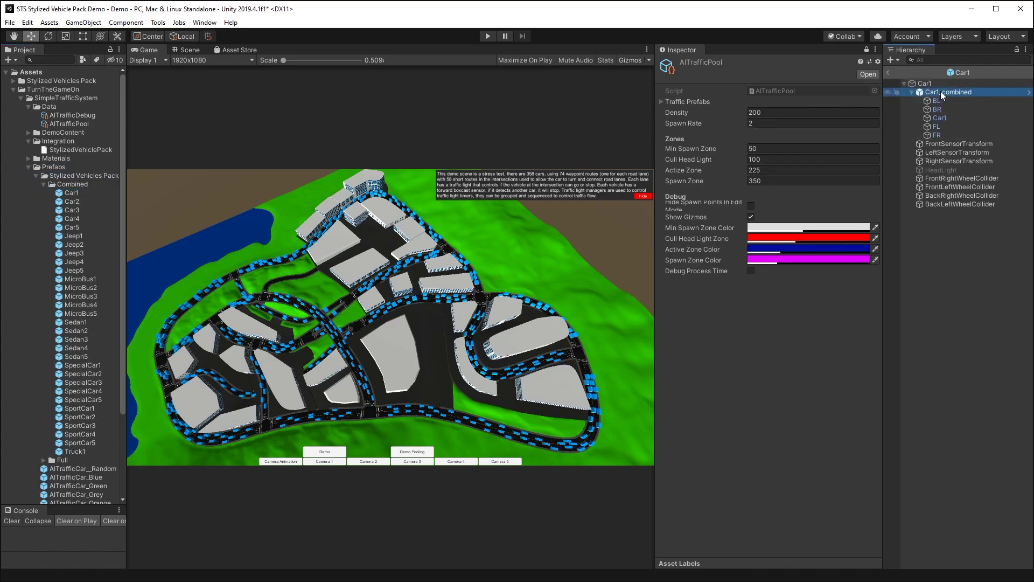
pyautogui.click(189, 50)
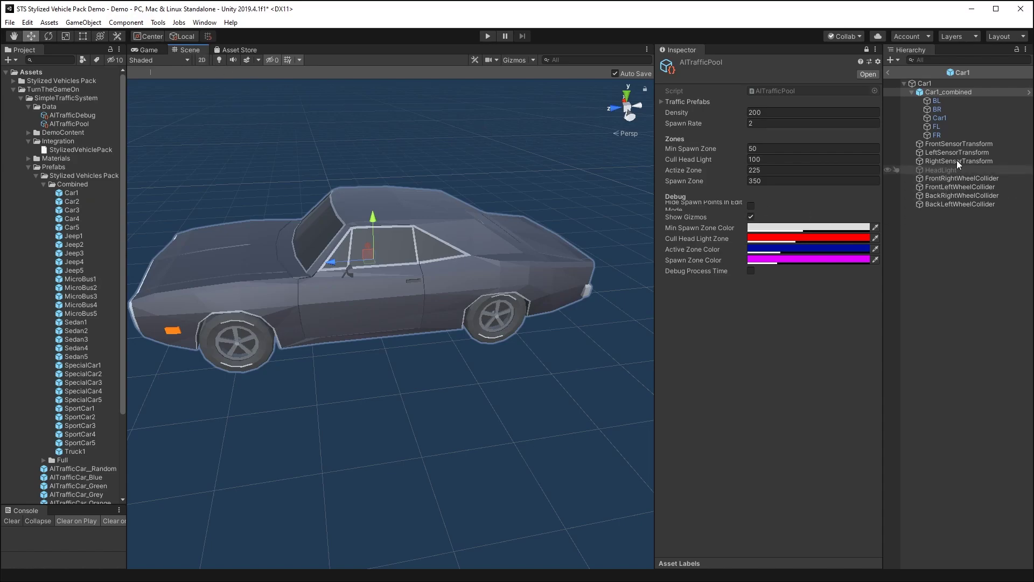
pyautogui.click(940, 118)
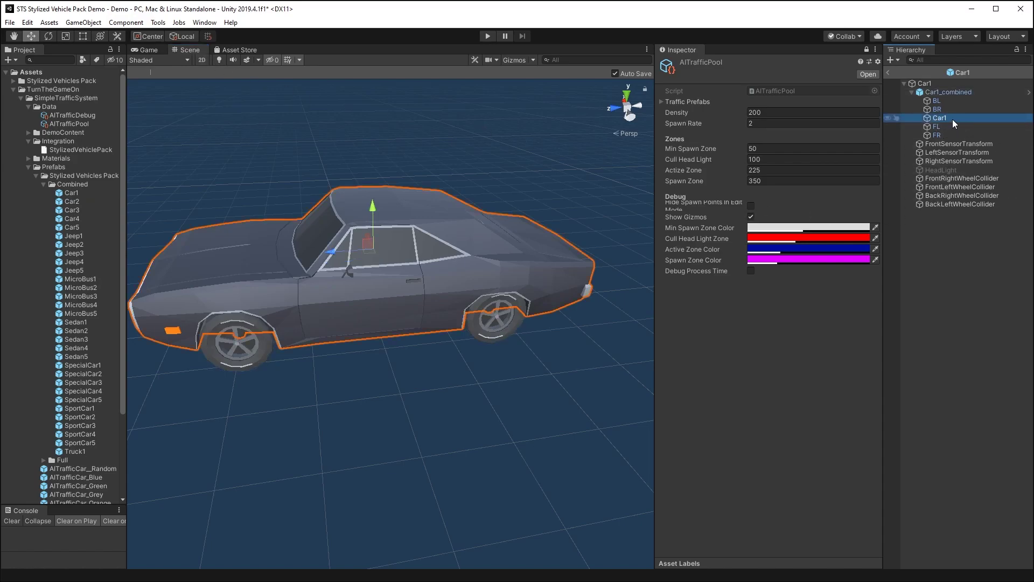
pyautogui.click(937, 126)
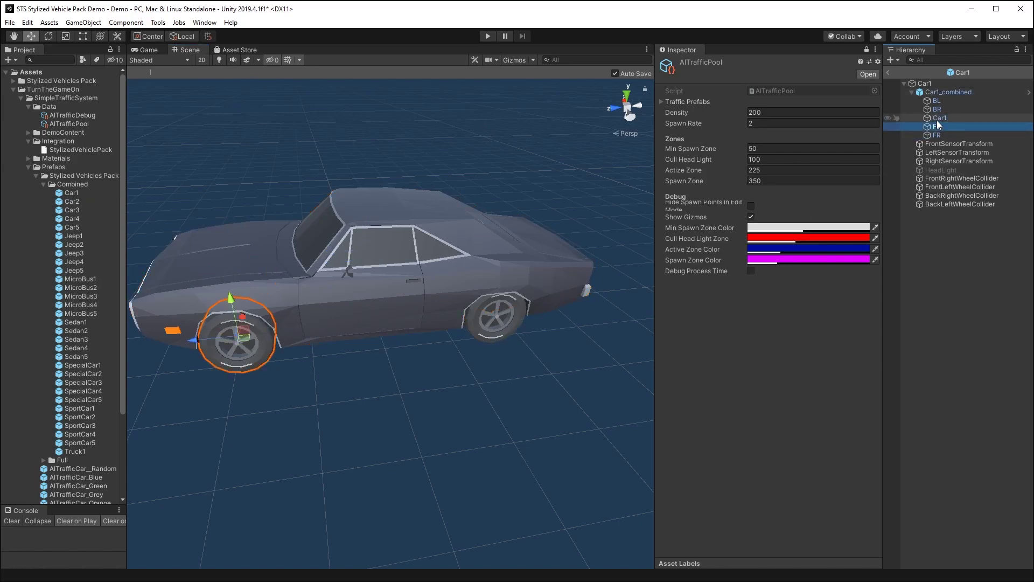
pyautogui.click(936, 109)
pyautogui.click(936, 101)
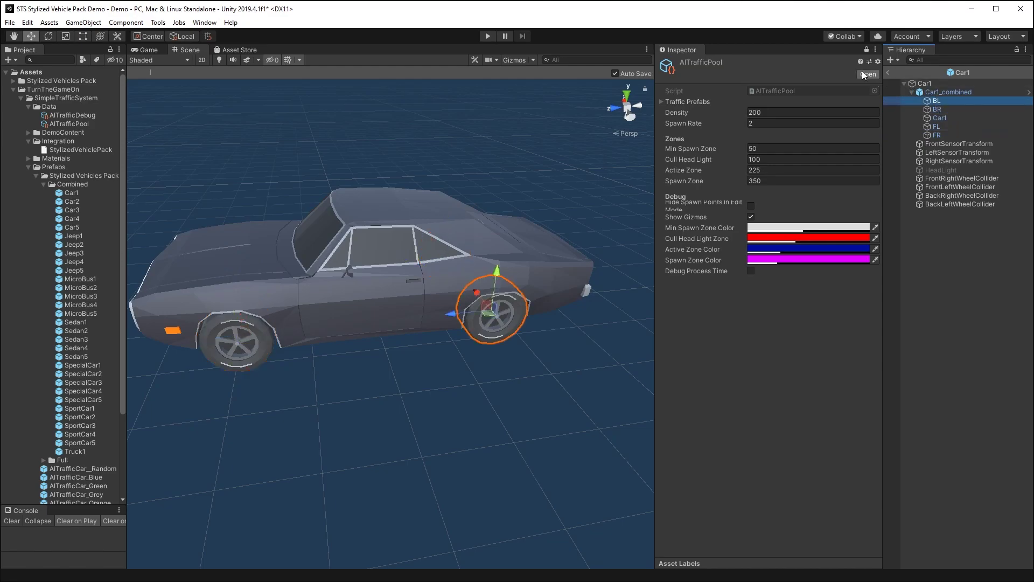
pyautogui.click(888, 73)
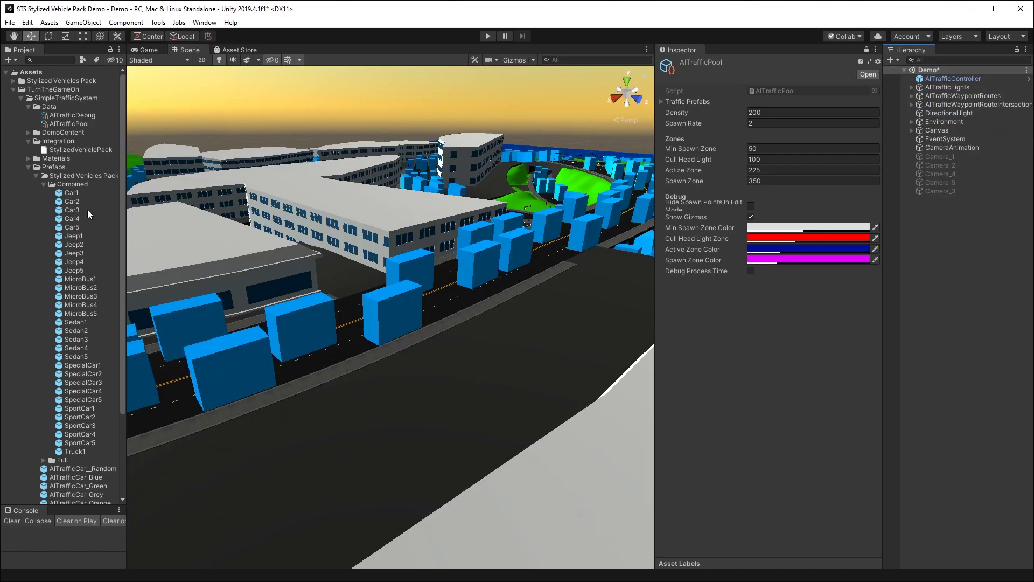
# Open the Full folder's Car1 prefab, select its door_fl part, and unlock the Inspector to show its properties.
pyautogui.click(43, 185)
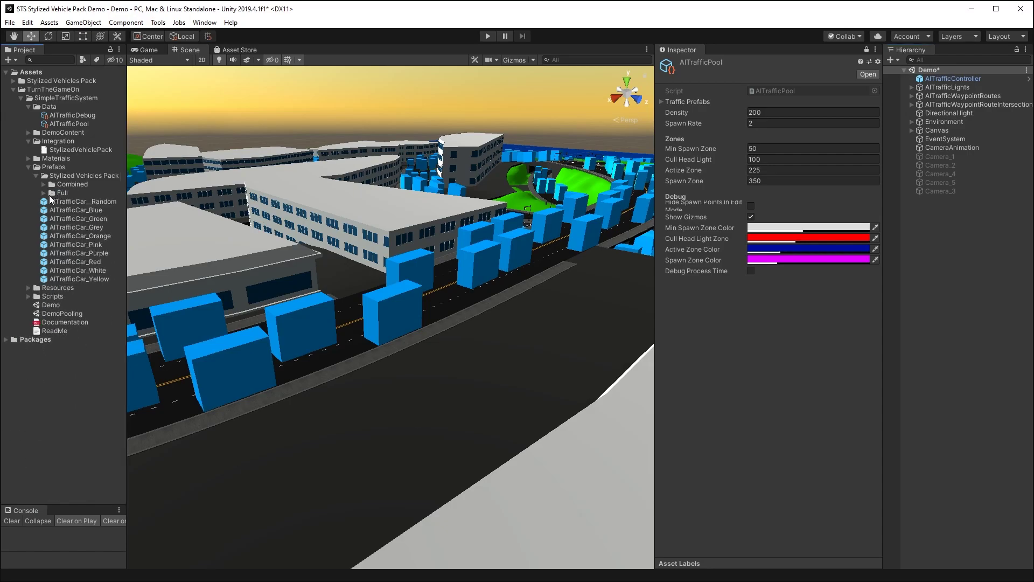
pyautogui.click(44, 193)
pyautogui.click(71, 202)
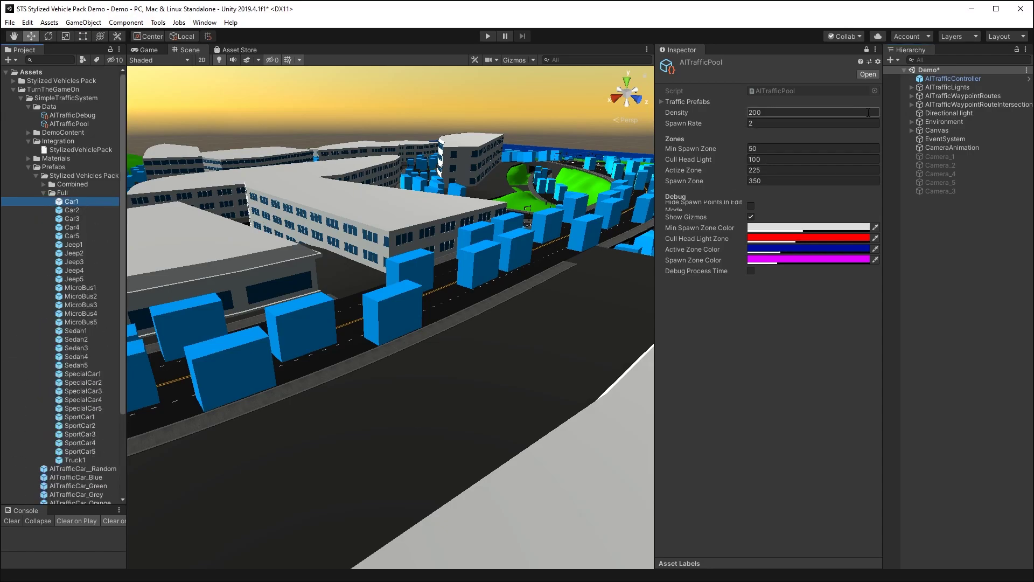
pyautogui.doubleClick(83, 202)
pyautogui.click(939, 128)
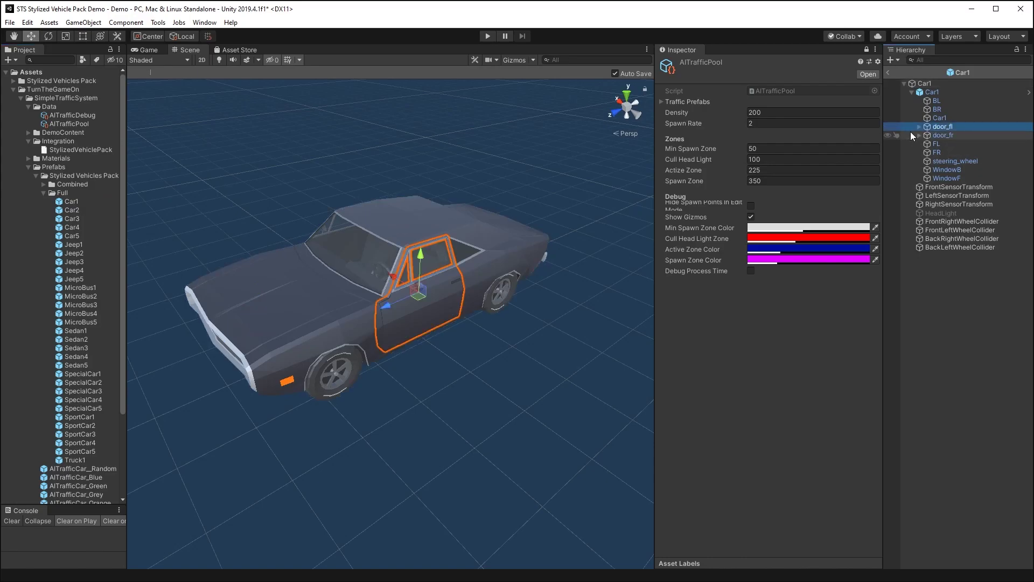
pyautogui.click(867, 49)
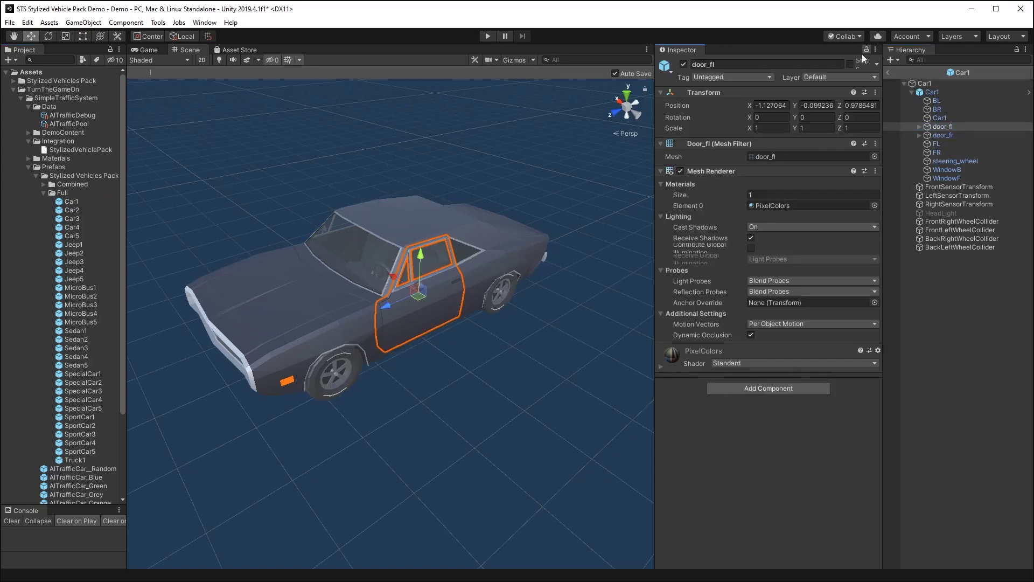
# Try rotating door_fl to about 15.75 on Y and shifting its WindowL child along Y, and undo the test changes.
pyautogui.moveTo(795, 115); pyautogui.dragTo(663, 206)
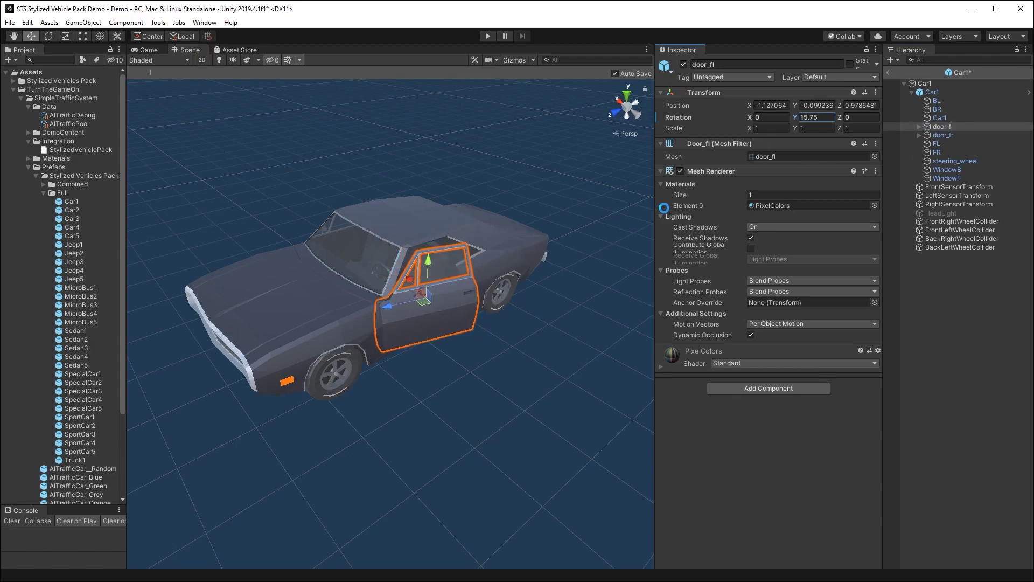
pyautogui.click(920, 127)
pyautogui.click(938, 136)
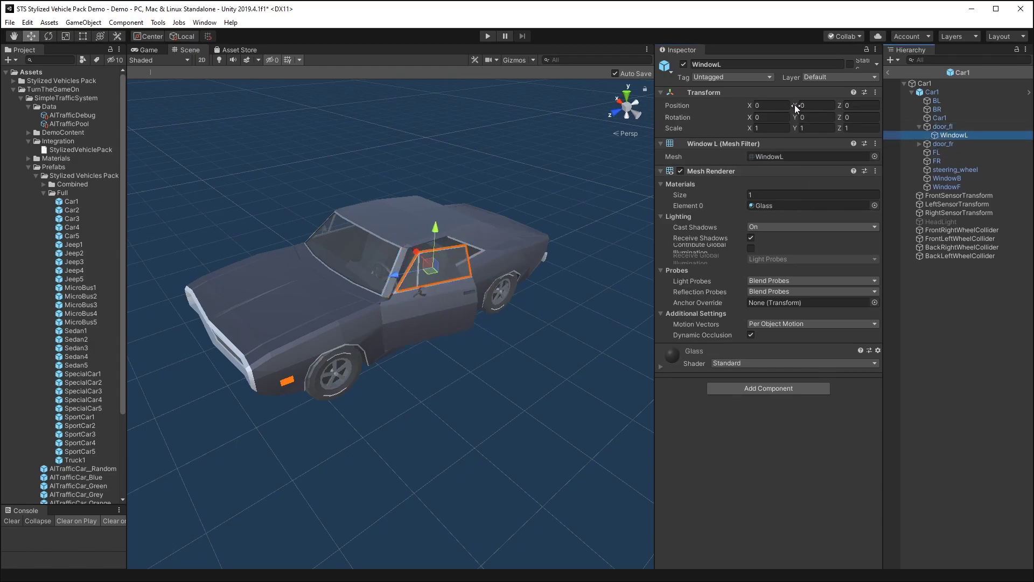
pyautogui.moveTo(795, 106)
pyautogui.mouseDown()
pyautogui.moveTo(770, 108)
pyautogui.moveTo(791, 111)
pyautogui.moveTo(781, 115)
pyautogui.mouseUp()
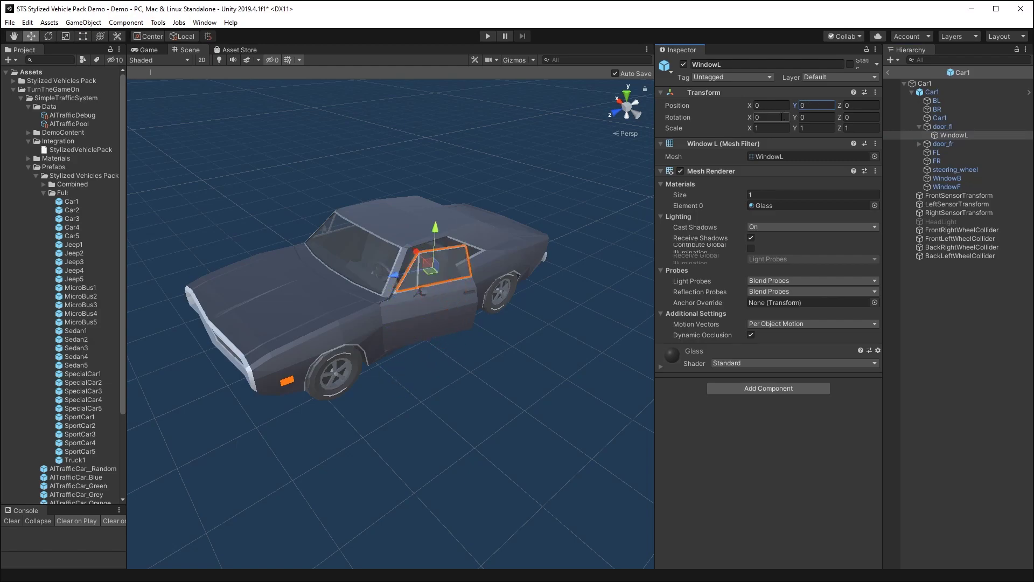
pyautogui.click(919, 127)
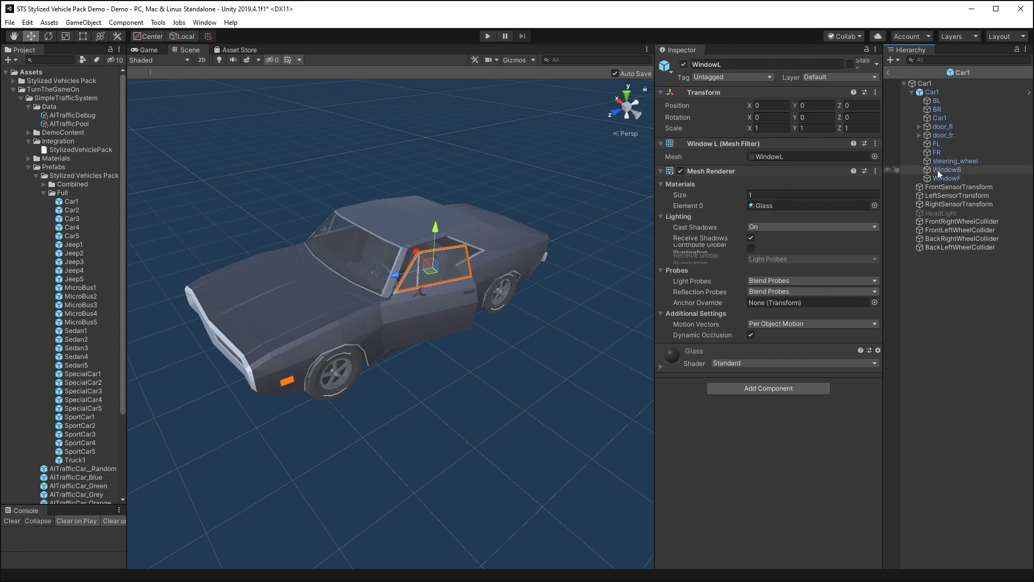
pyautogui.press('Left')
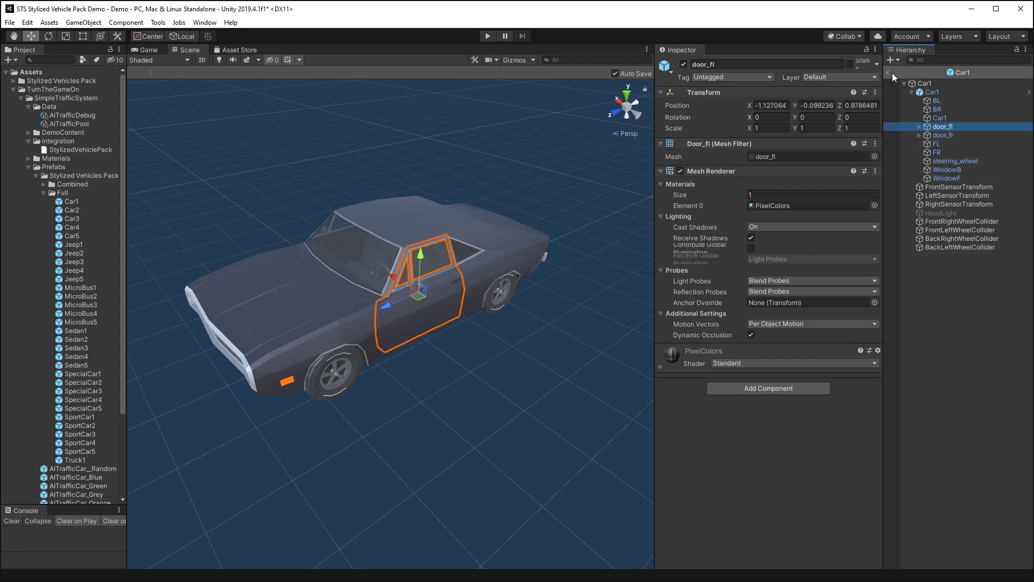
# Exit the full Car1 prefab back to the Demo scene and collapse the Full prefab folder.
pyautogui.click(887, 72)
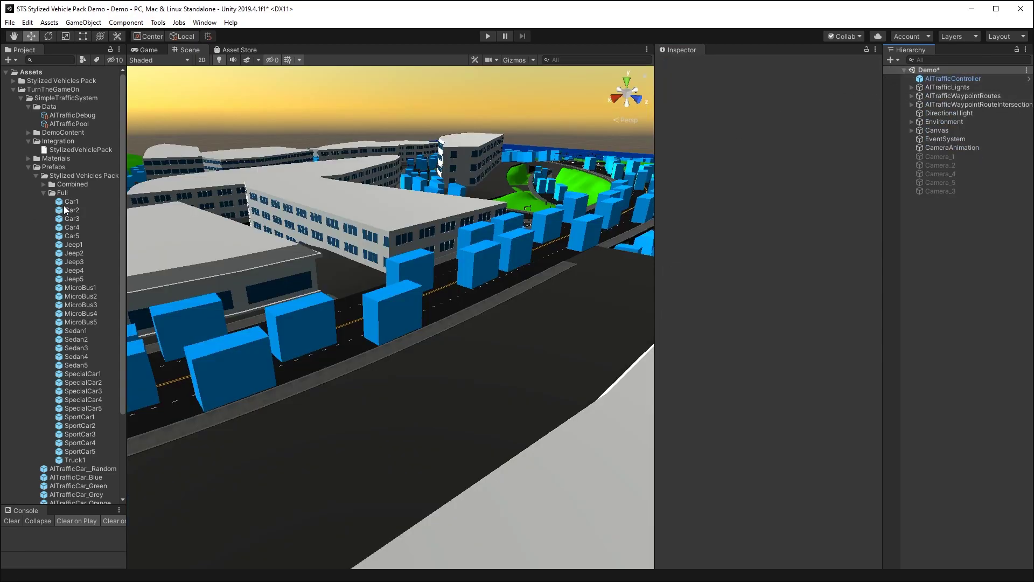
pyautogui.click(43, 193)
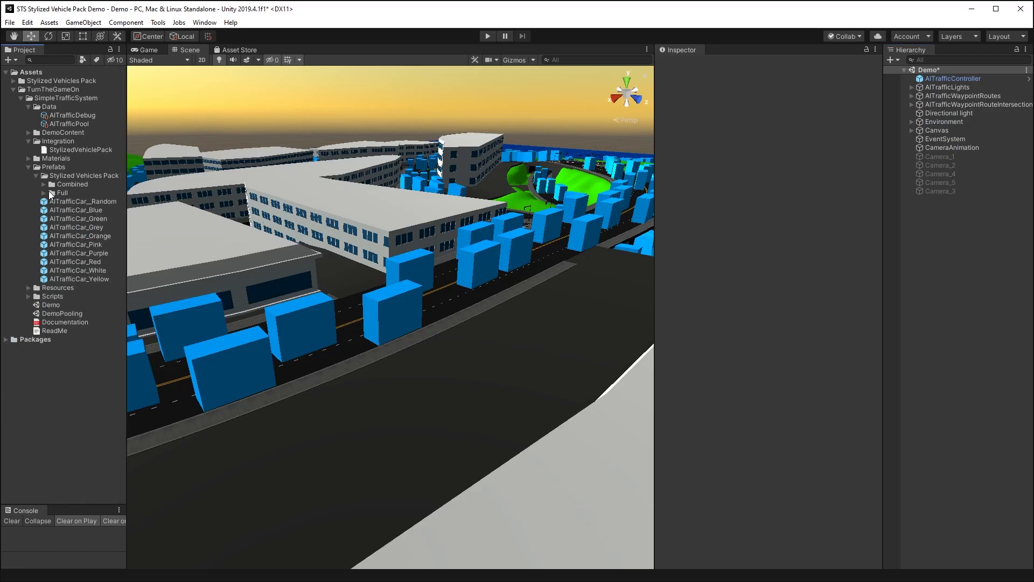
pyautogui.click(44, 184)
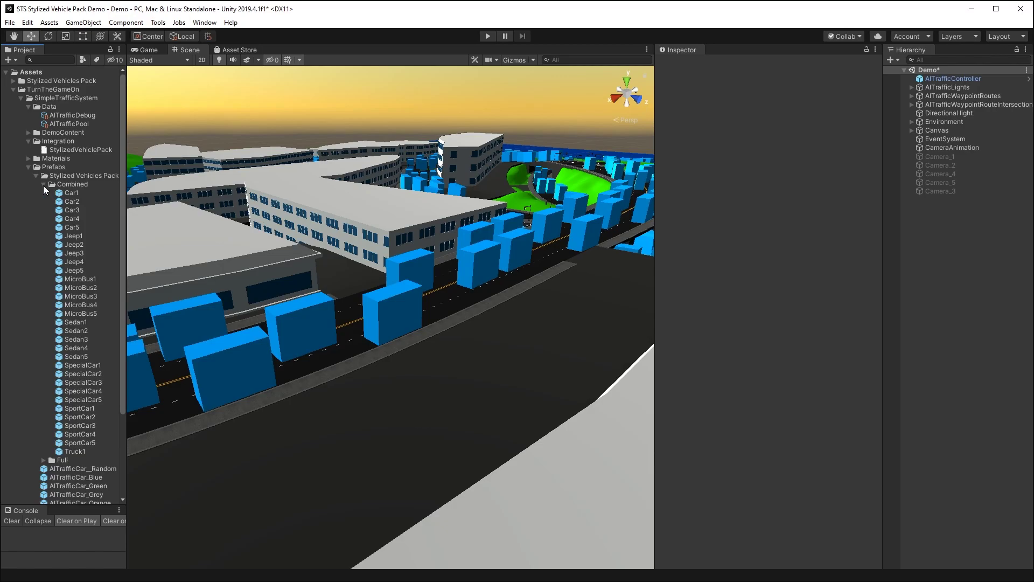
pyautogui.click(44, 185)
pyautogui.click(44, 193)
pyautogui.click(44, 193)
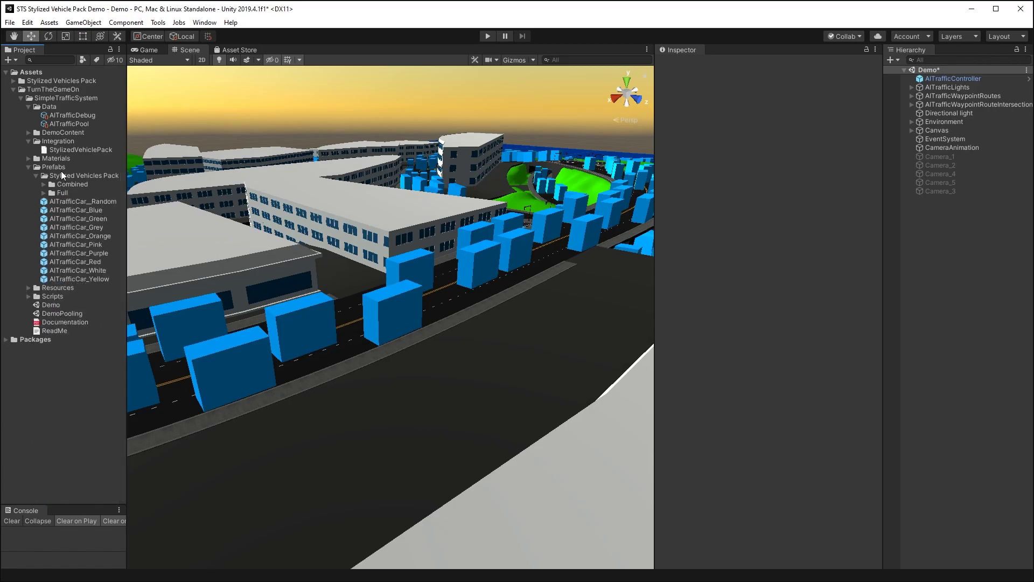
# Lock the Inspector on the AITrafficPool asset and empty its Traffic Prefabs list by setting the size to 0.
pyautogui.click(69, 125)
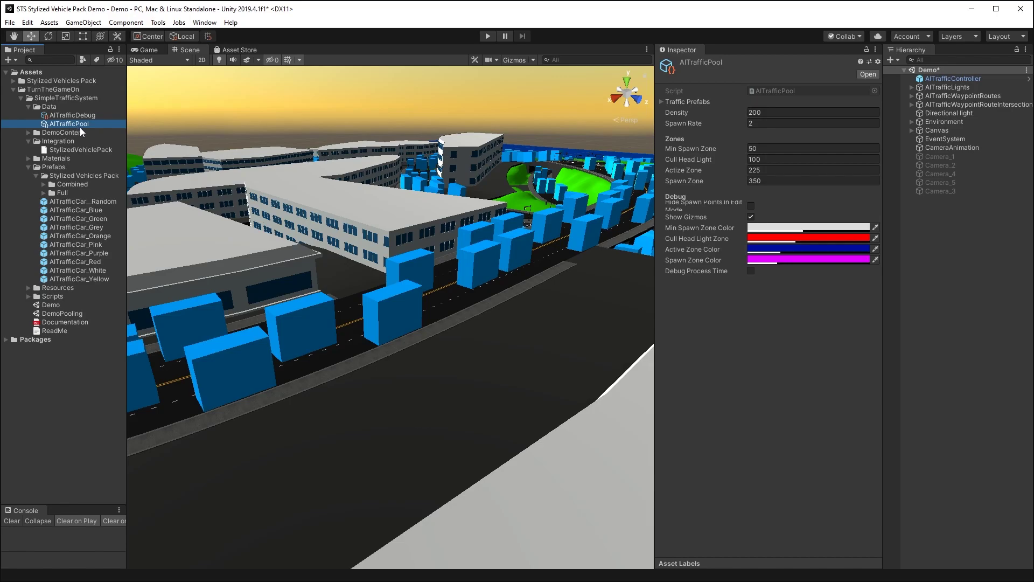
pyautogui.click(868, 49)
pyautogui.click(661, 102)
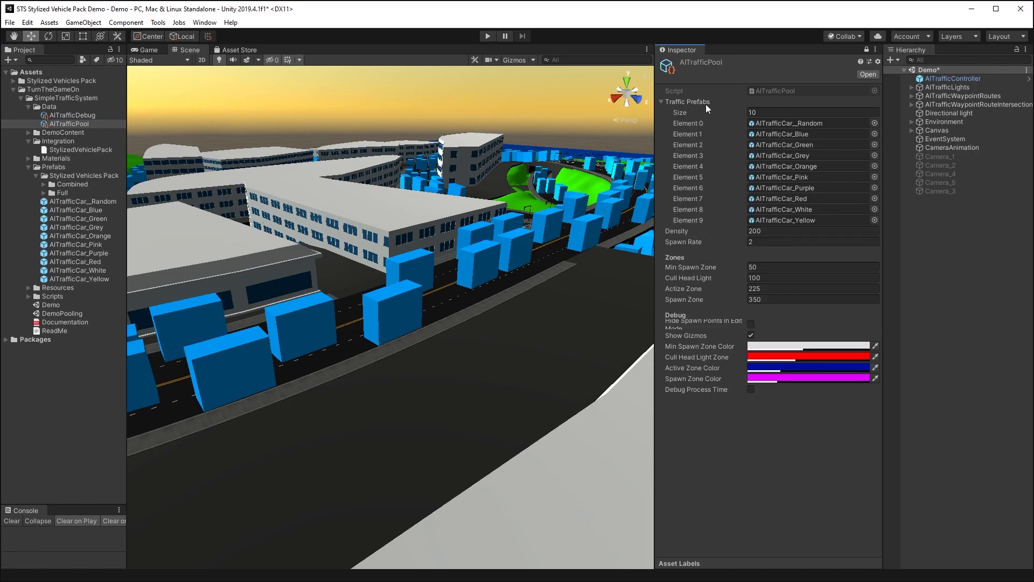
pyautogui.click(775, 112)
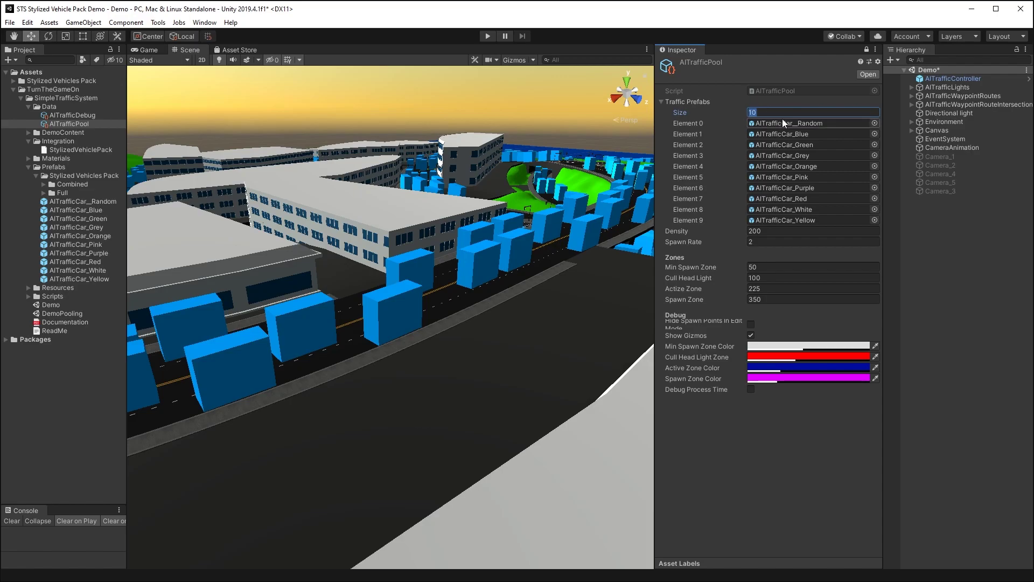
pyautogui.write('0')
pyautogui.press('Return')
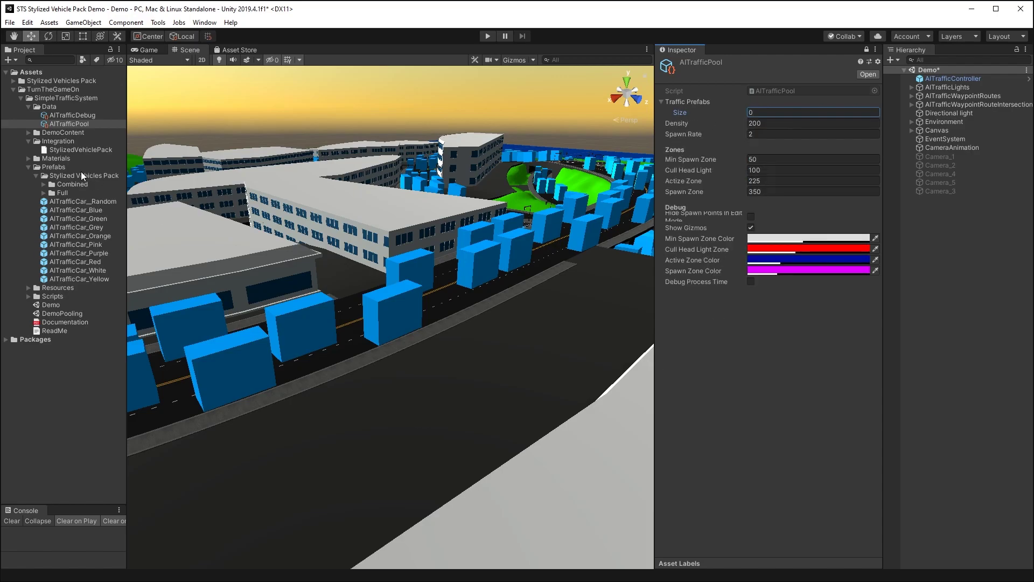
# Add all Combined vehicle prefabs, from Car1 through Truck1, to AITrafficPool's Traffic Prefabs list and collapse the list.
pyautogui.click(43, 184)
pyautogui.click(68, 192)
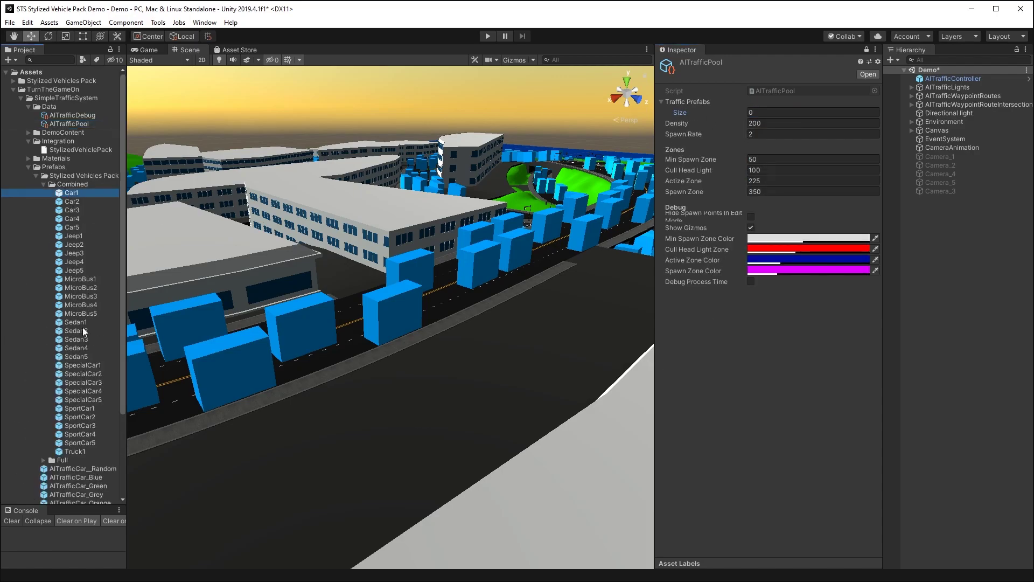
pyautogui.keyDown('shift'); pyautogui.click(83, 452); pyautogui.keyUp('shift')
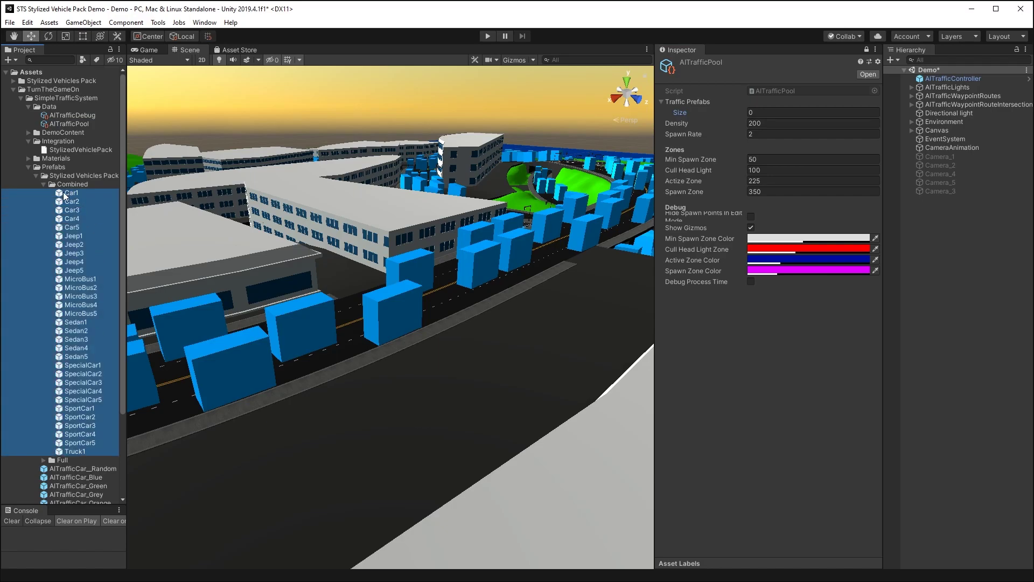
pyautogui.moveTo(66, 192); pyautogui.dragTo(693, 101)
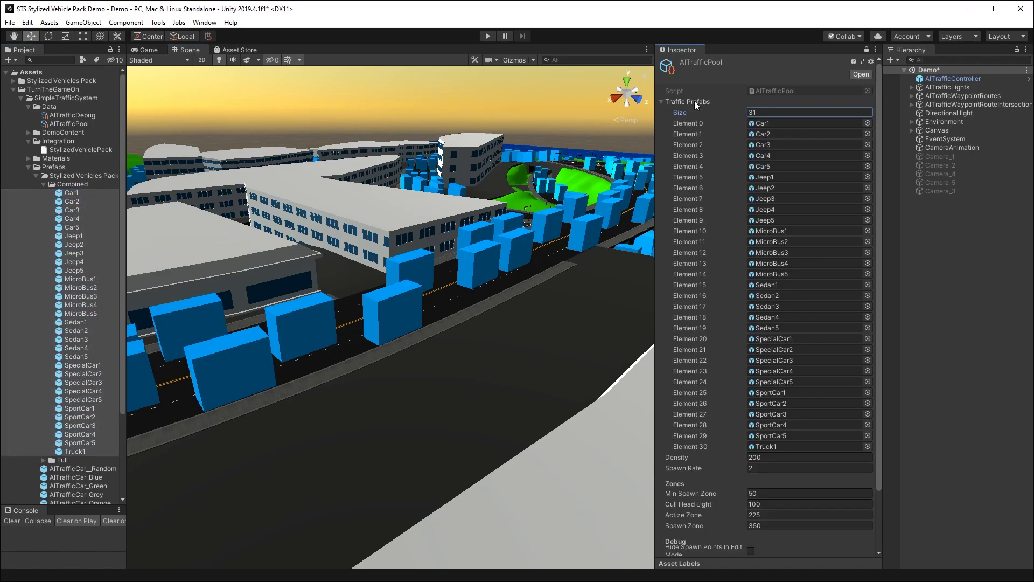
pyautogui.click(661, 101)
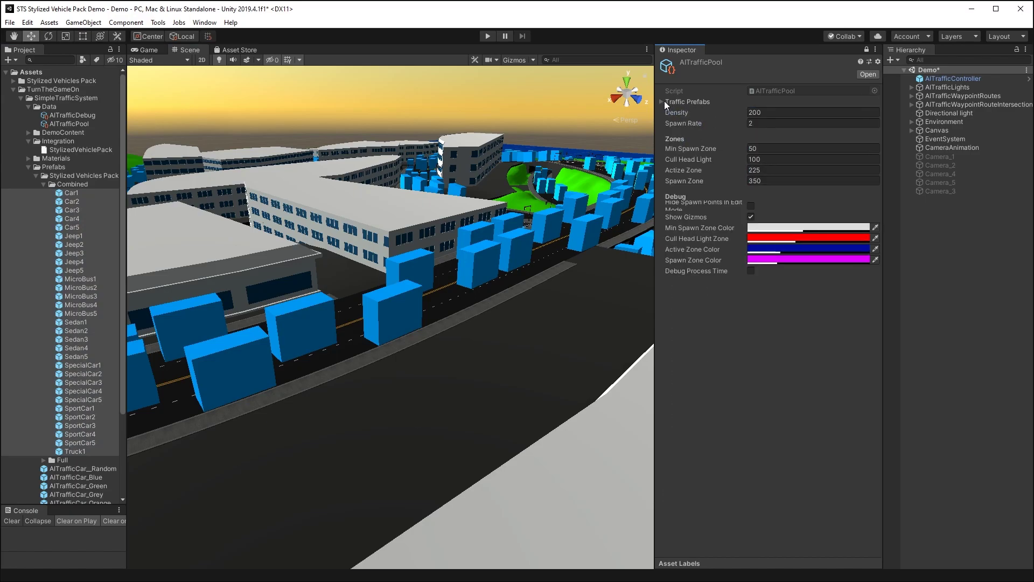
# Select every AITrafficWaypointRoute under AITrafficWaypointRoutes, unlock the Inspector, and enable Random Spawn From Pool for all of them.
pyautogui.click(910, 95)
pyautogui.click(962, 104)
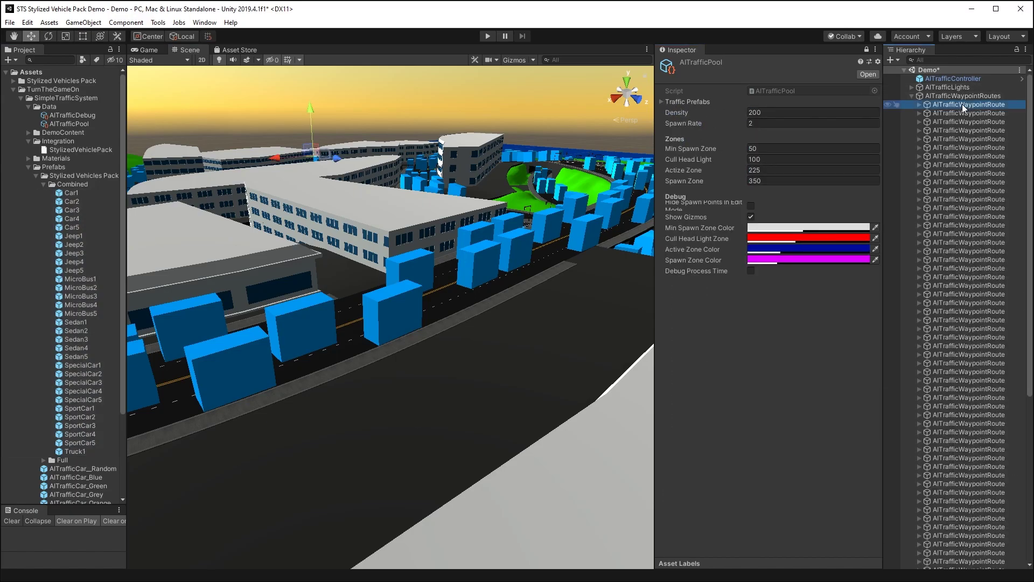
pyautogui.scroll(-5, 973, 280)
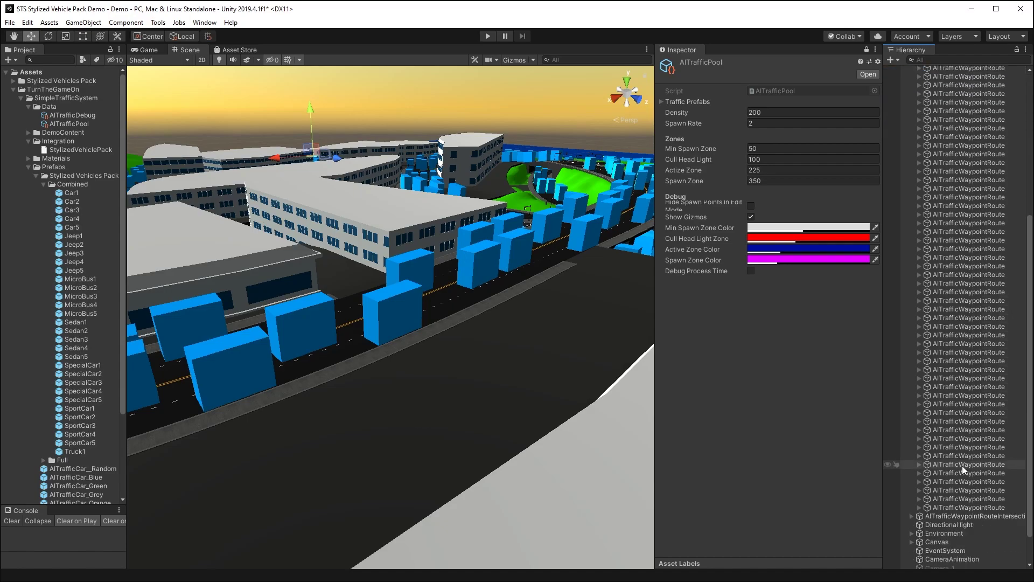
pyautogui.keyDown('shift'); pyautogui.click(987, 507); pyautogui.keyUp('shift')
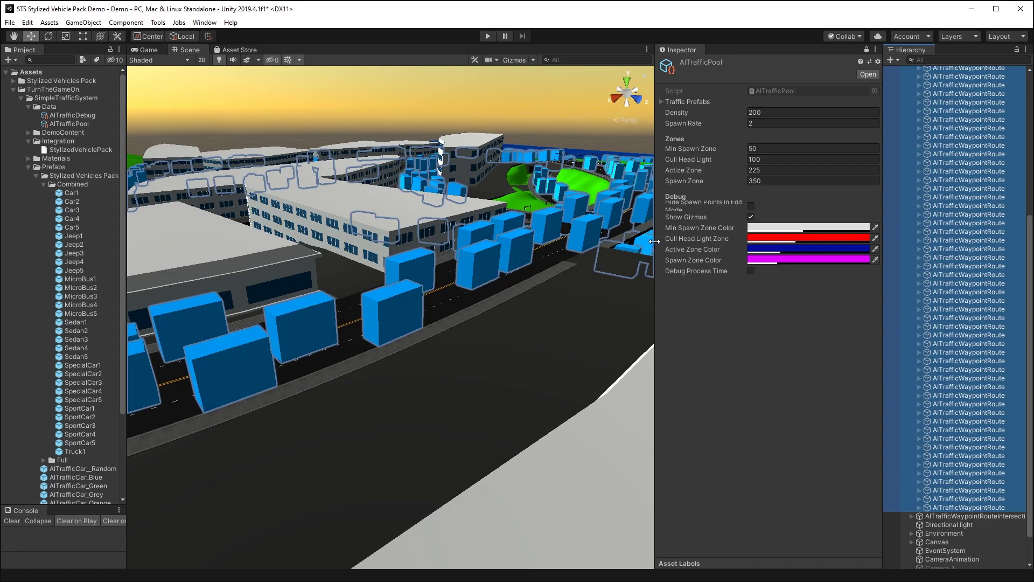
pyautogui.moveTo(654, 242); pyautogui.dragTo(611, 220)
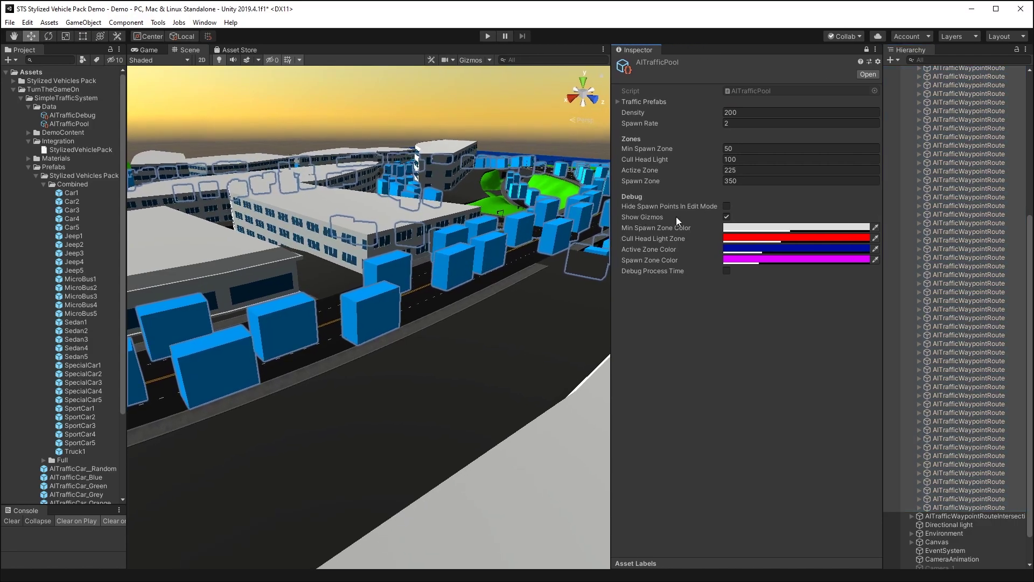
pyautogui.click(866, 48)
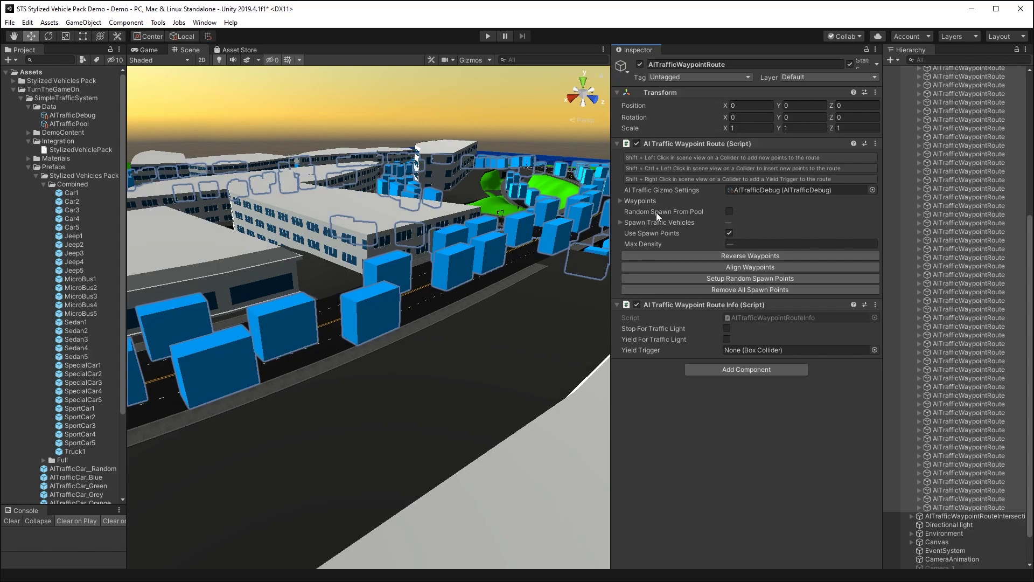
pyautogui.click(730, 212)
pyautogui.click(991, 404)
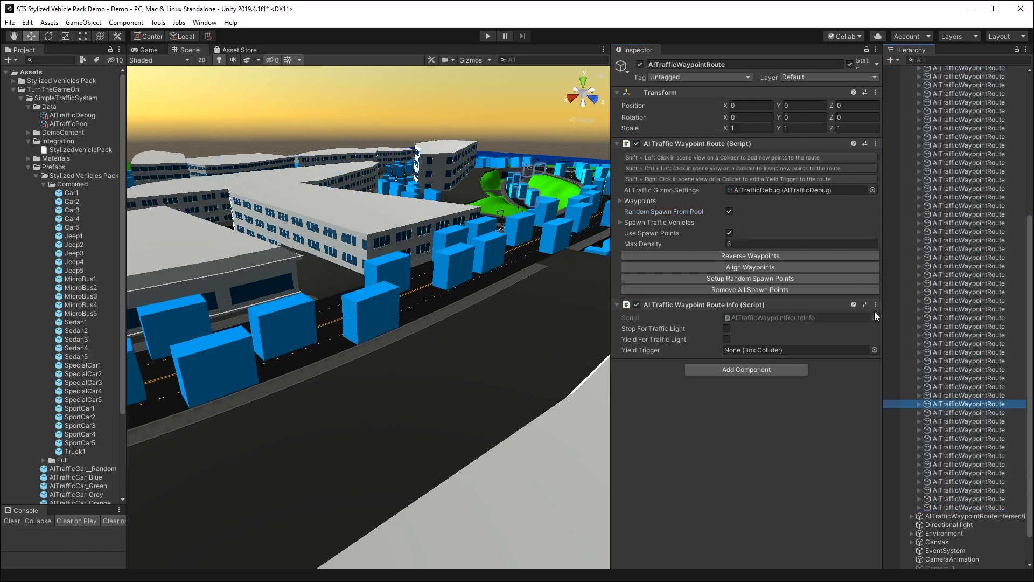
# Run the Demo scene, examine the moving stylized vehicles up close in the Scene view, and stop play mode.
pyautogui.click(485, 36)
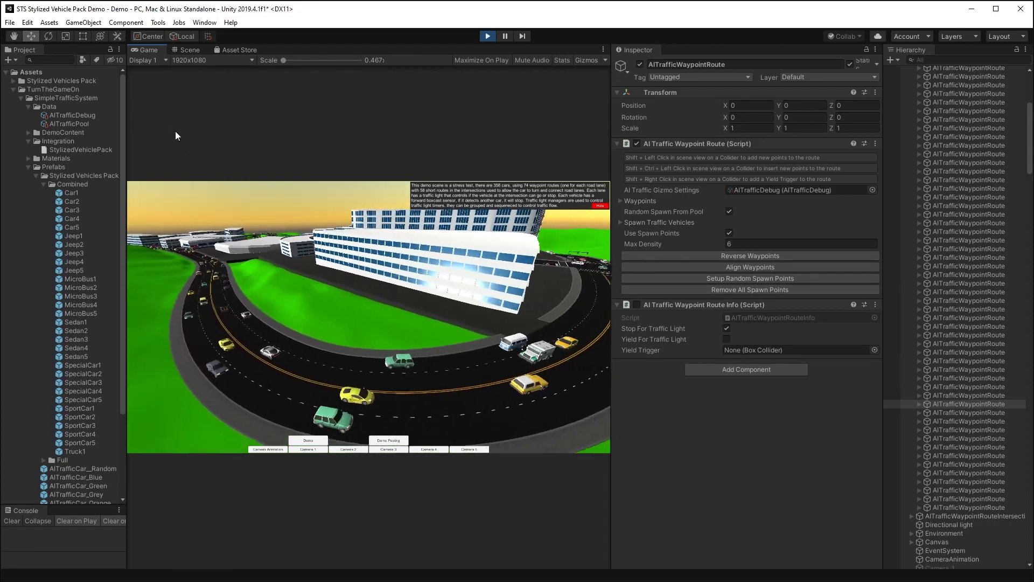
pyautogui.click(188, 48)
pyautogui.moveTo(430, 364); pyautogui.dragTo(611, 431, button='right')
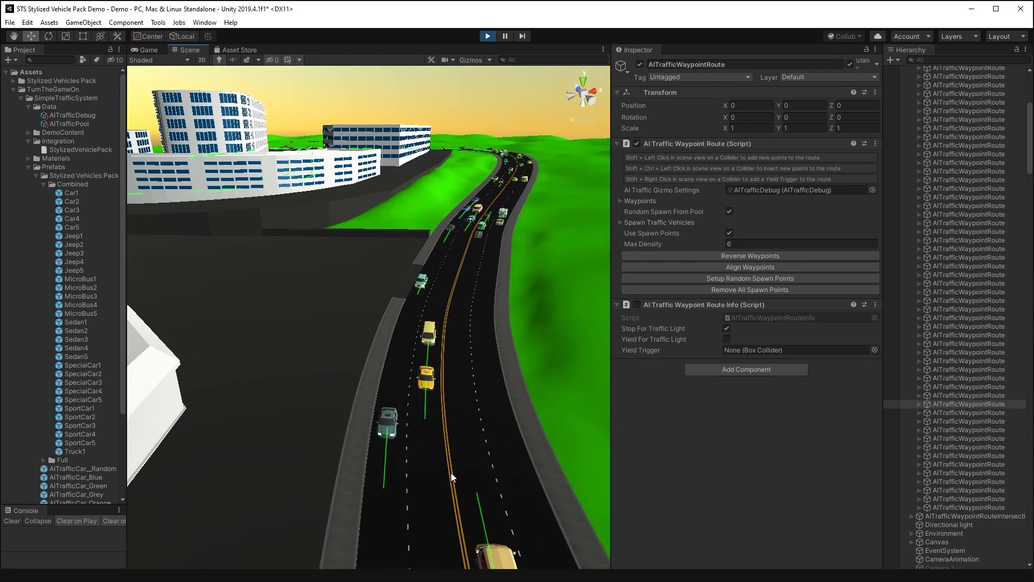
pyautogui.moveTo(451, 472); pyautogui.dragTo(464, 269, button='middle')
pyautogui.moveTo(464, 268); pyautogui.dragTo(464, 325, button='right')
pyautogui.scroll(3, 464, 326)
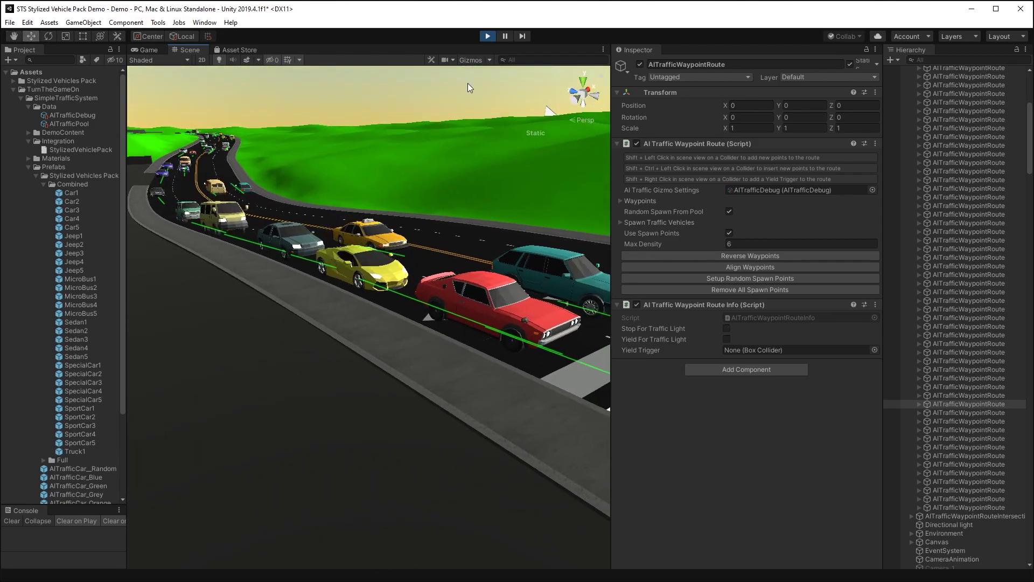
pyautogui.click(487, 36)
# Open the DemoPooling scene without saving the changes to the Demo scene.
pyautogui.scroll(-3, 60, 351)
pyautogui.scroll(-2, 60, 351)
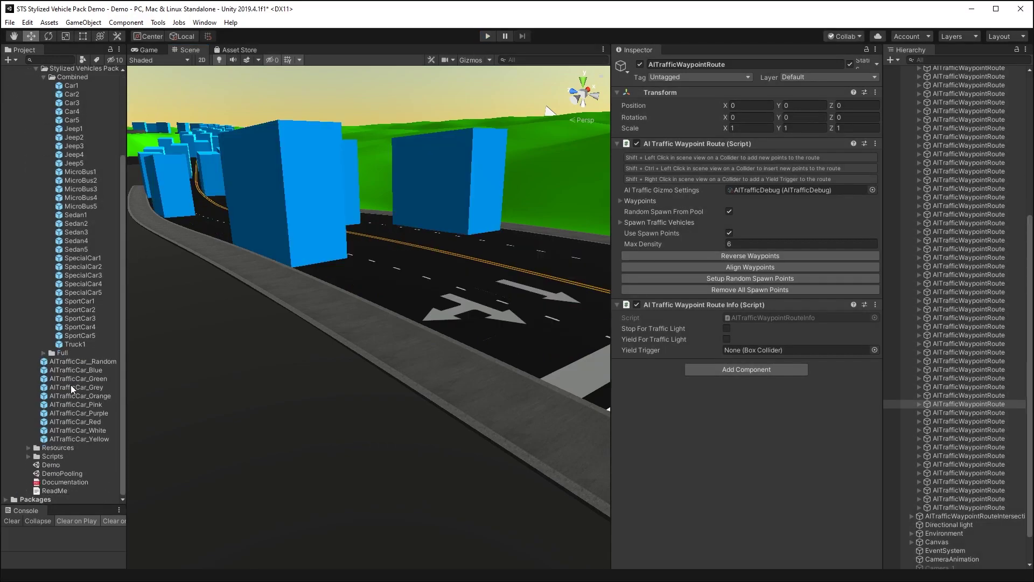
pyautogui.click(66, 473)
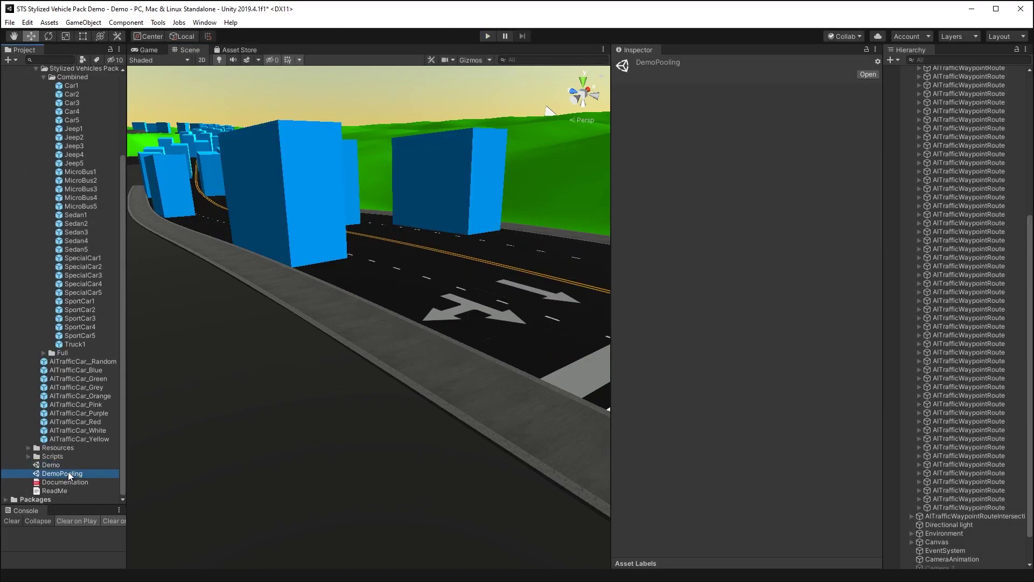
pyautogui.doubleClick(68, 473)
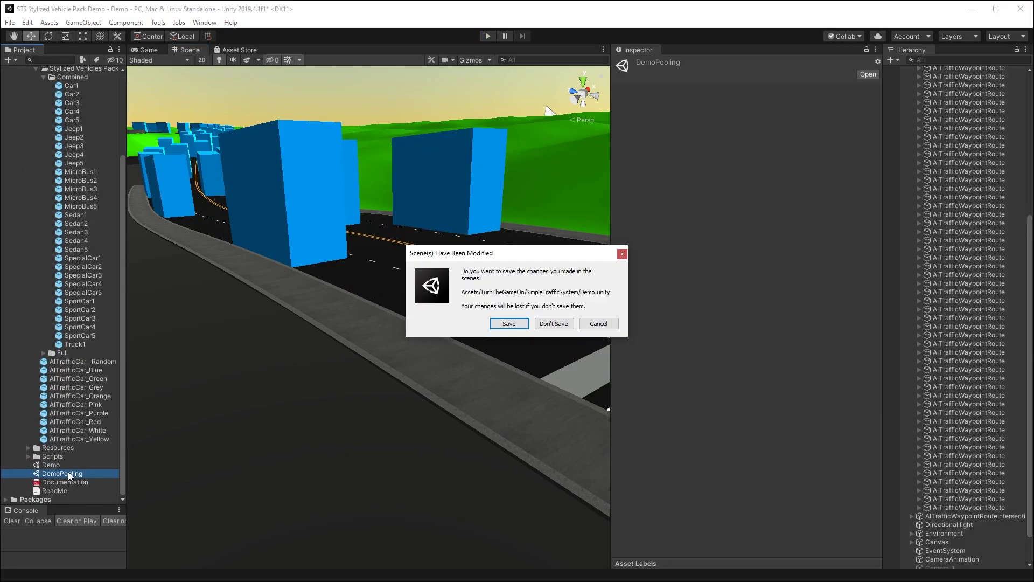
pyautogui.click(554, 323)
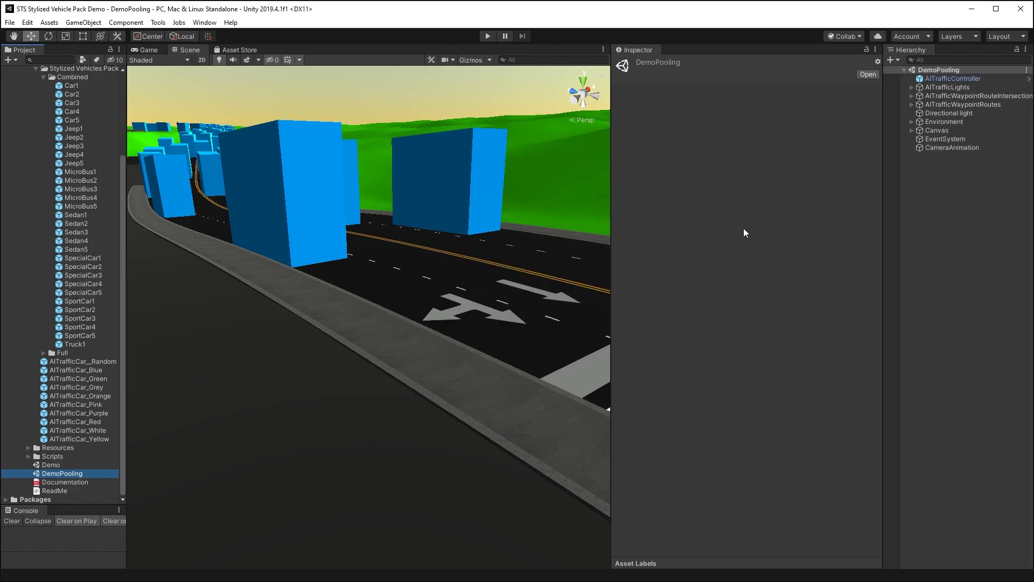
# Check the Traffic Prefabs list in the AITrafficPool asset and collapse it again.
pyautogui.scroll(5, 74, 263)
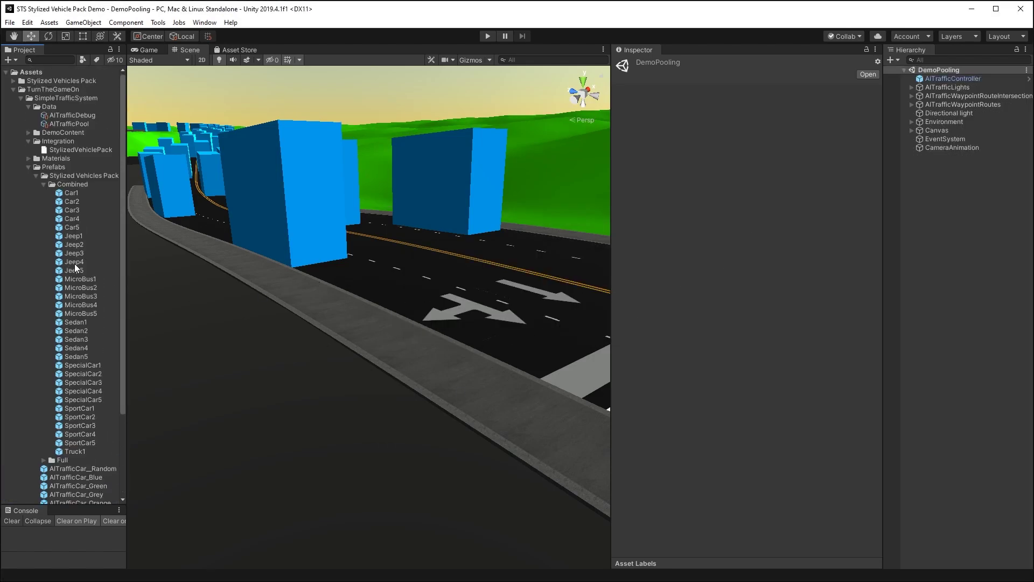
pyautogui.click(75, 123)
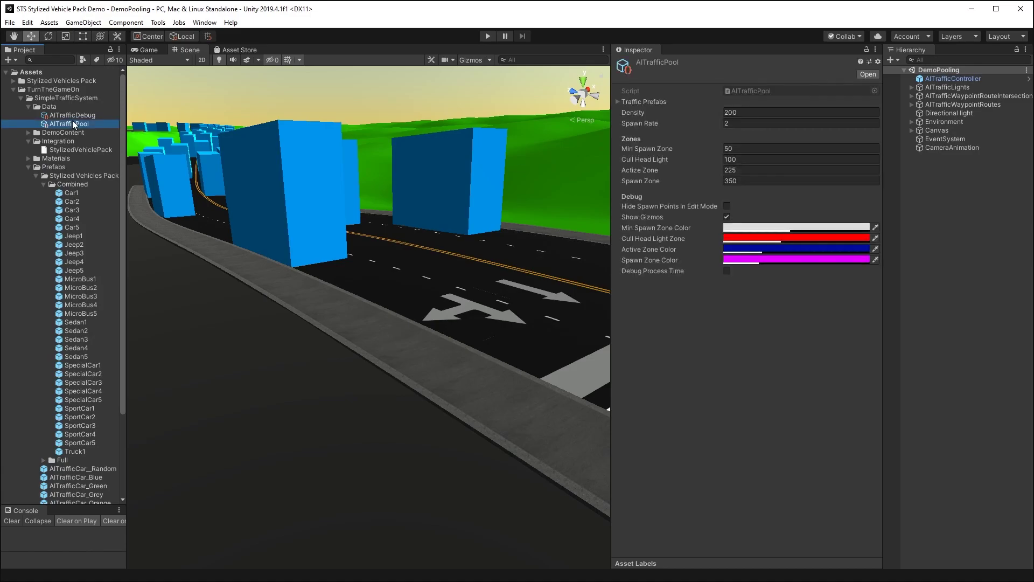
pyautogui.click(618, 102)
pyautogui.click(618, 102)
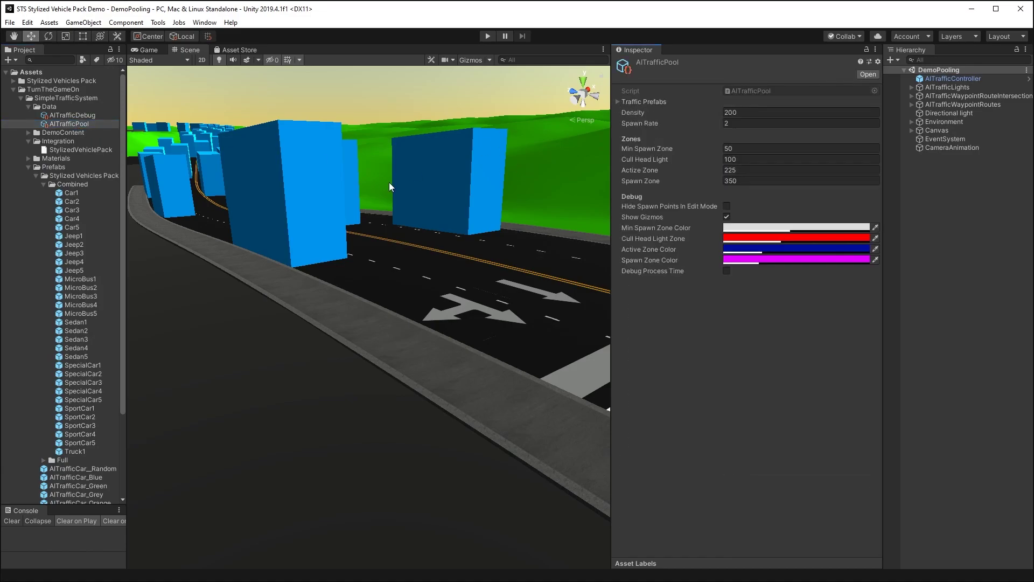
# Collapse the Prefabs folder and run the DemoPooling scene in the Game view with Stats and Maximize On Play enabled.
pyautogui.click(28, 167)
pyautogui.click(145, 50)
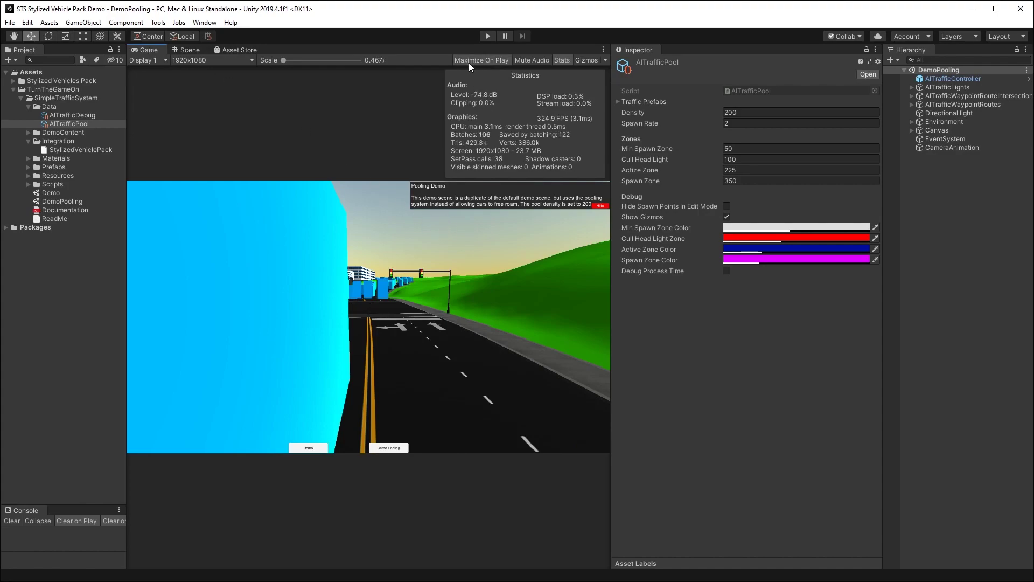
pyautogui.click(487, 35)
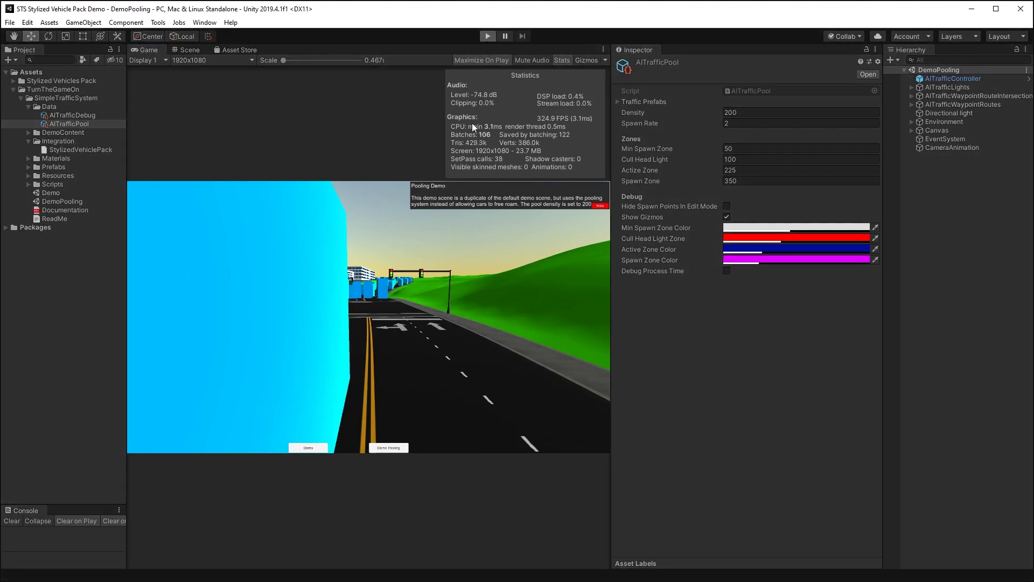